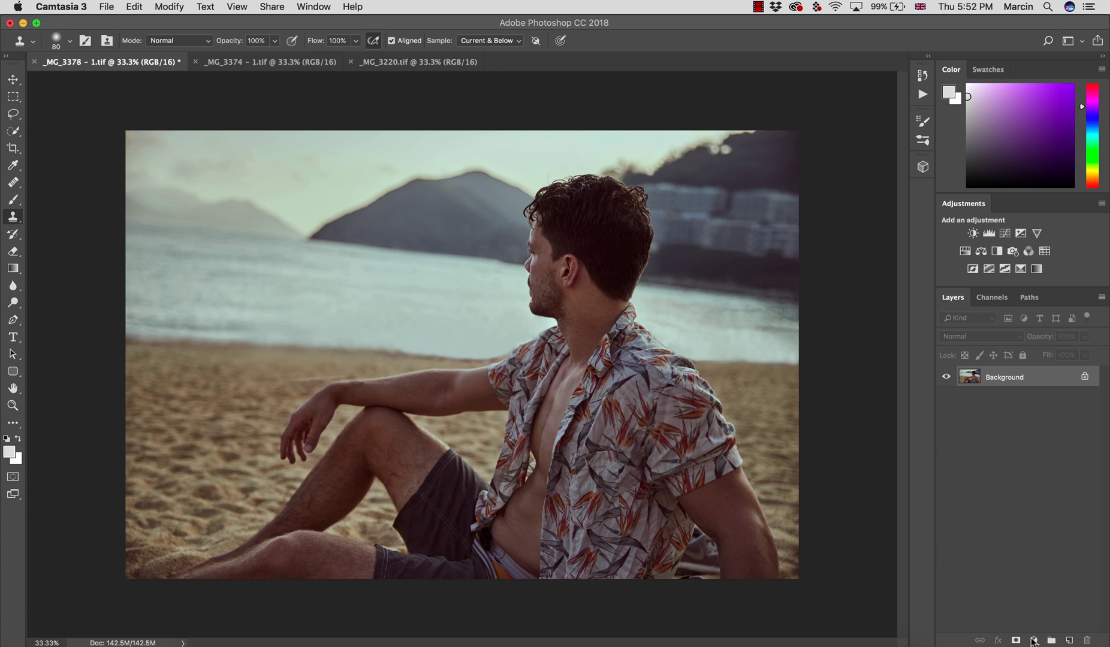
- Add a Color Balance layer and set the Shadows to Red +4, Yellow -8
left_click(1032, 640)
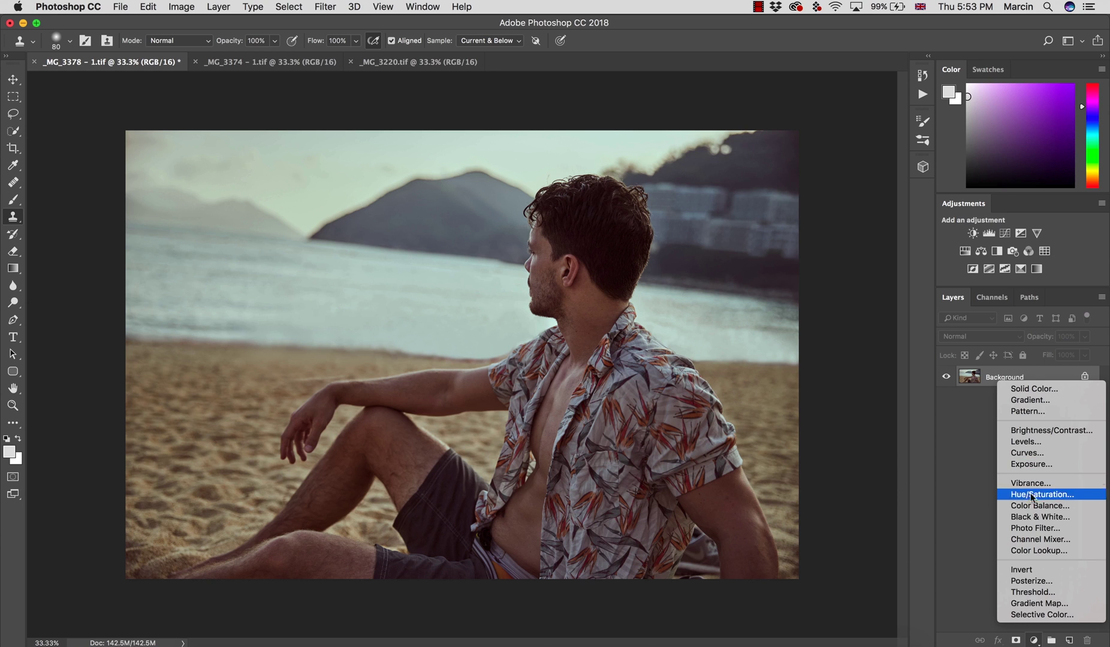
left_click(1036, 506)
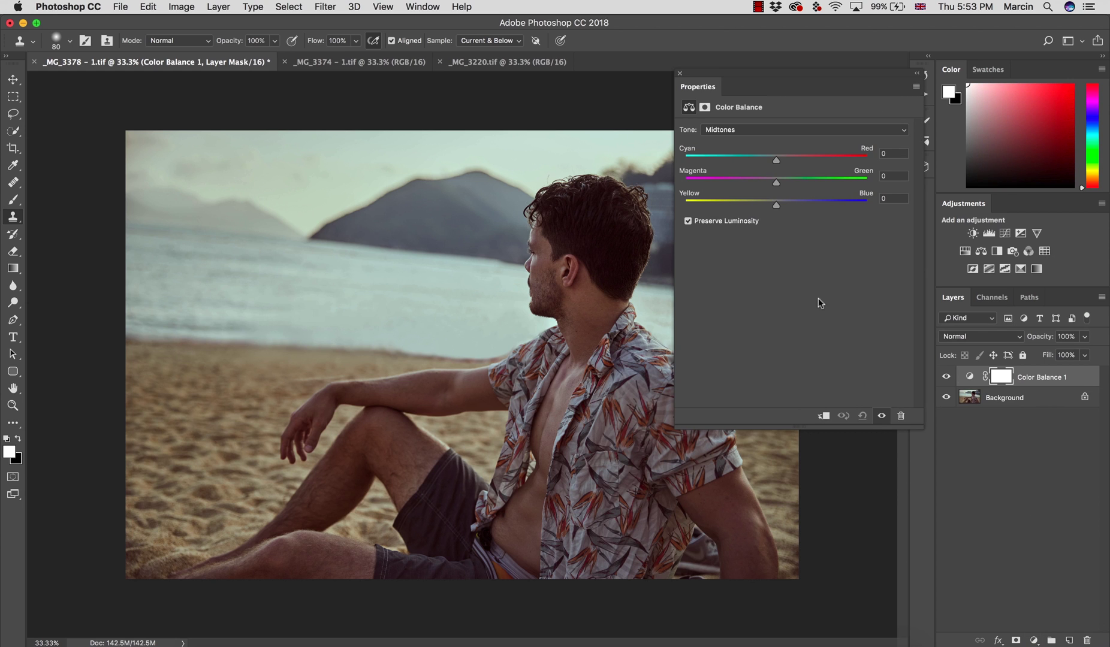
left_click(727, 128)
left_click(727, 119)
left_click_drag(776, 162, 780, 162)
left_click_drag(776, 205, 772, 204)
- Set the Color Balance Midtones to Yellow -5 and Red +3
left_click(732, 129)
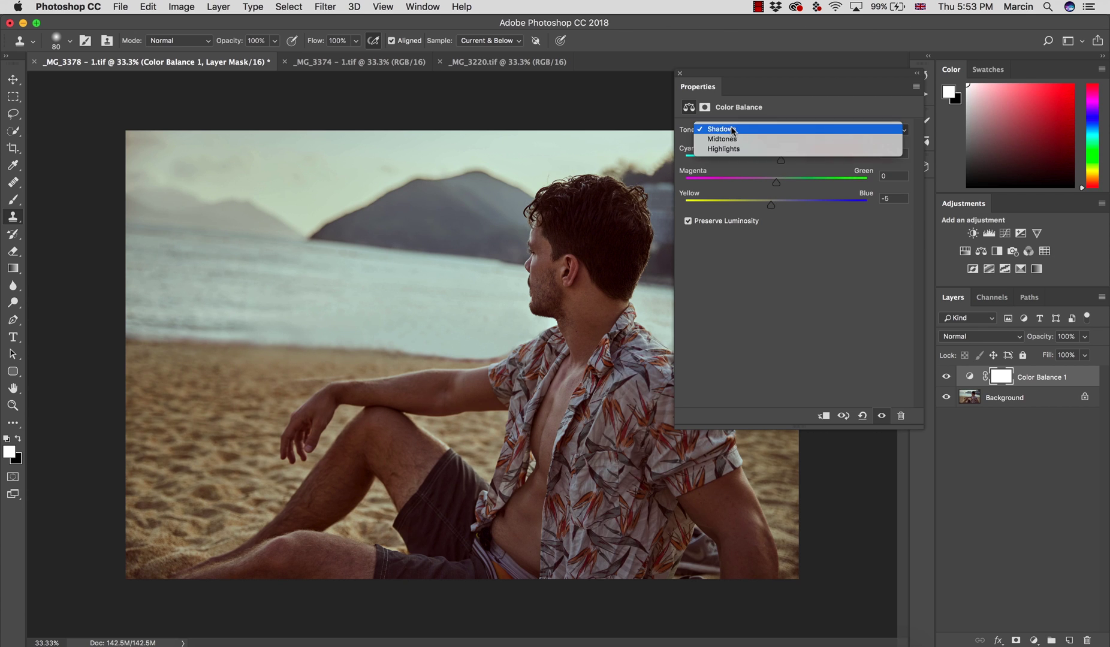
left_click(731, 139)
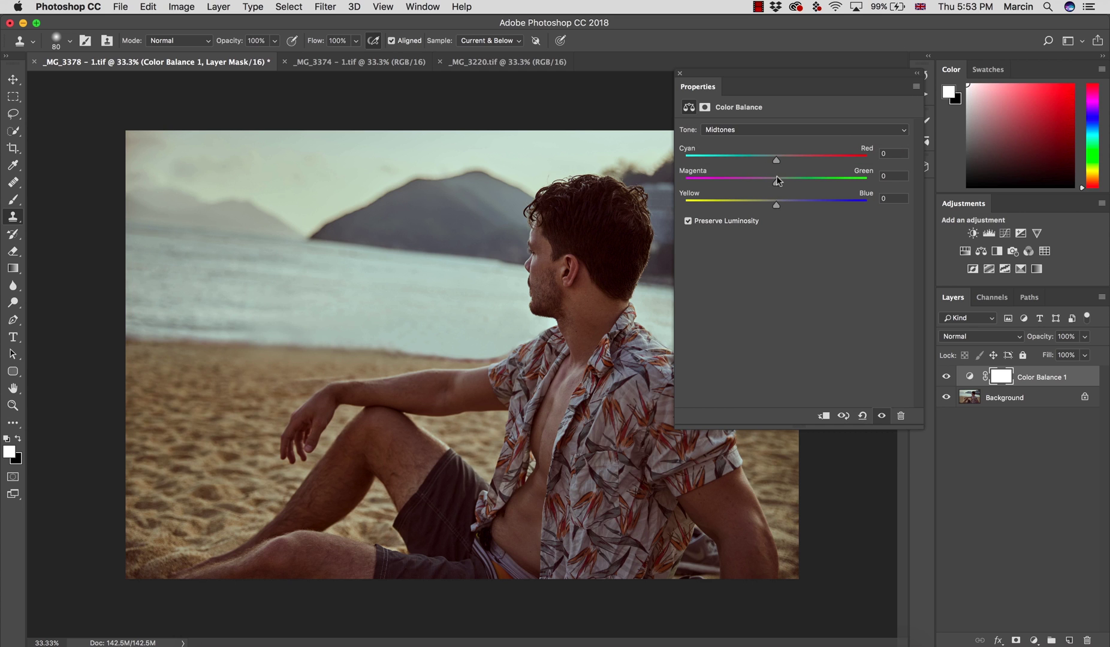
left_click_drag(777, 207, 772, 206)
left_click_drag(777, 160, 779, 161)
- Set the Highlights to Cyan -5, Blue +3, comparing the layer on and off
left_click(745, 130)
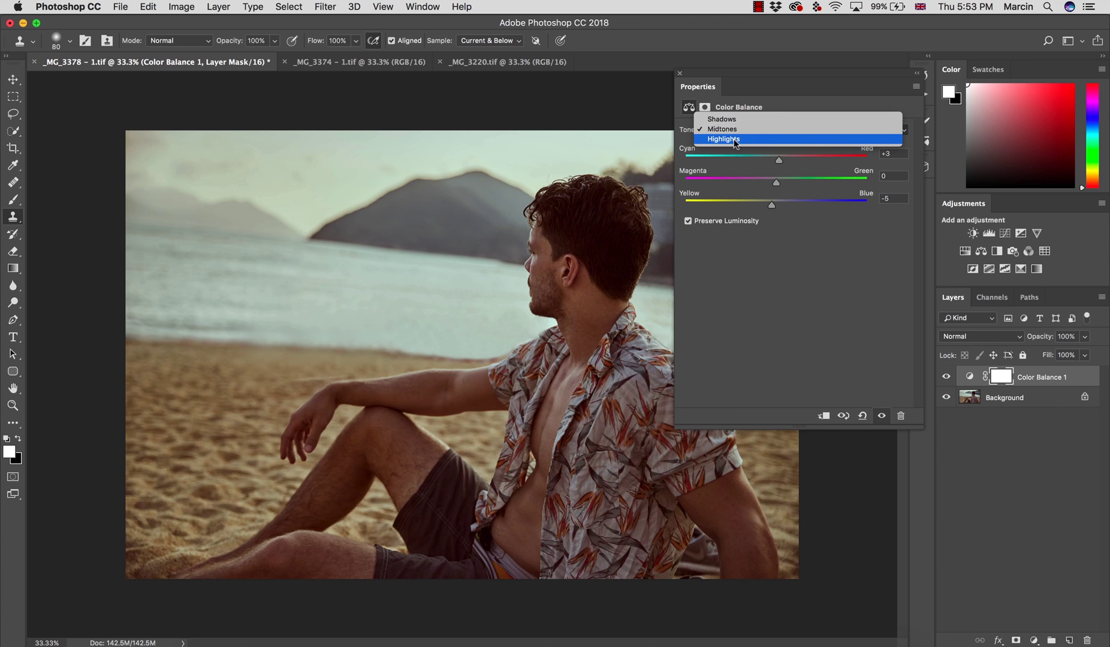
left_click(733, 140)
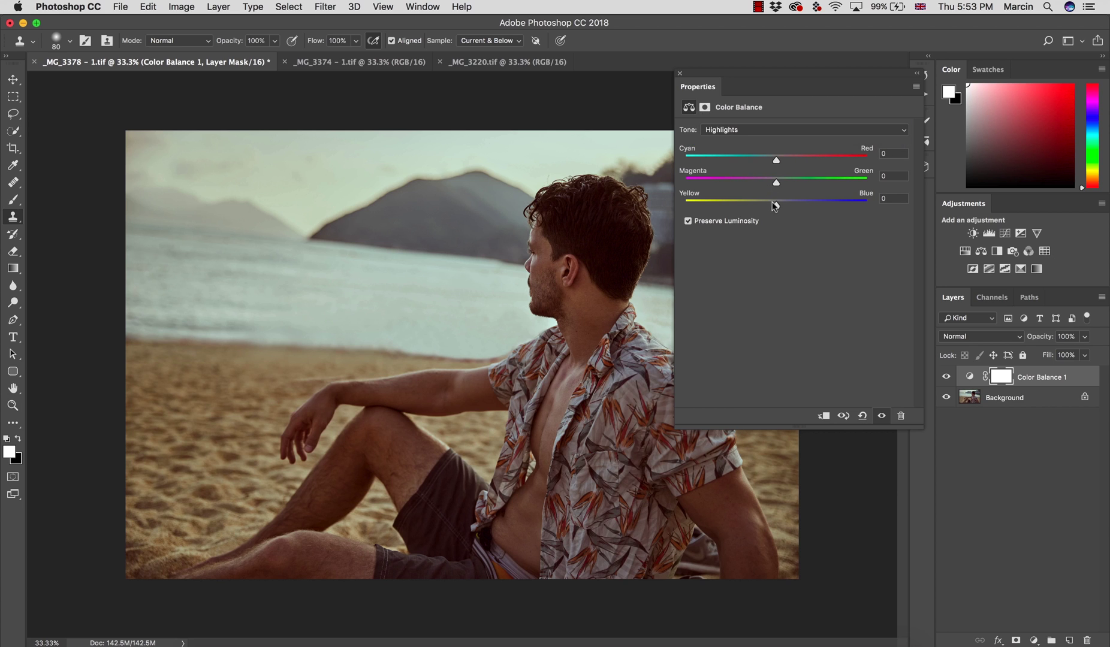
left_click_drag(777, 204, 779, 204)
left_click(946, 375)
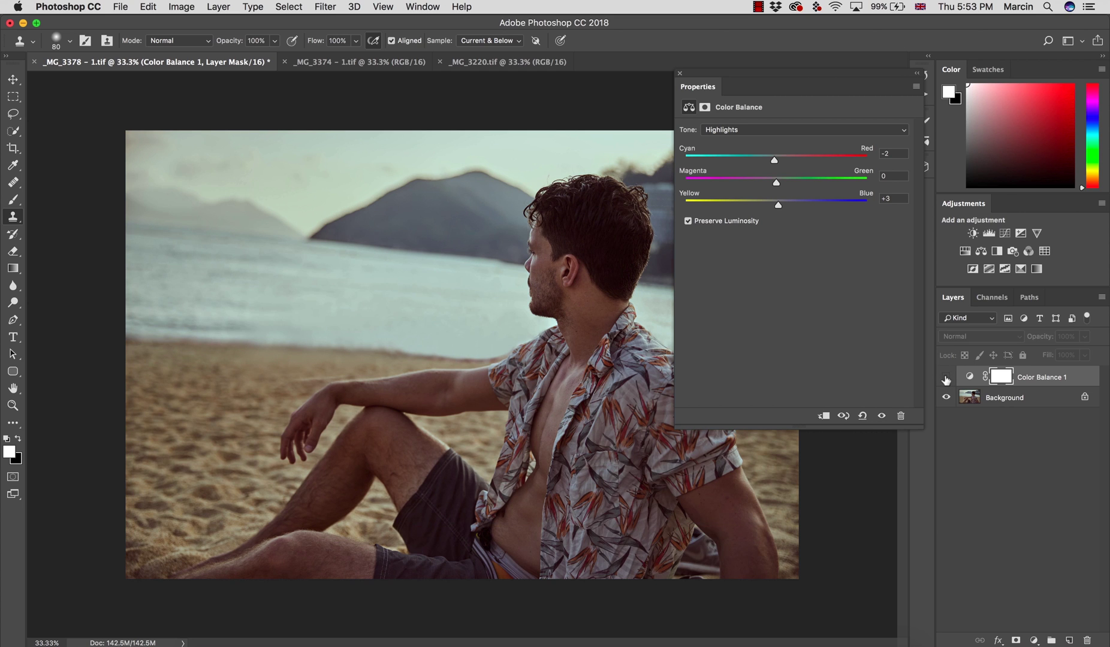
left_click(946, 375)
left_click_drag(775, 160, 772, 160)
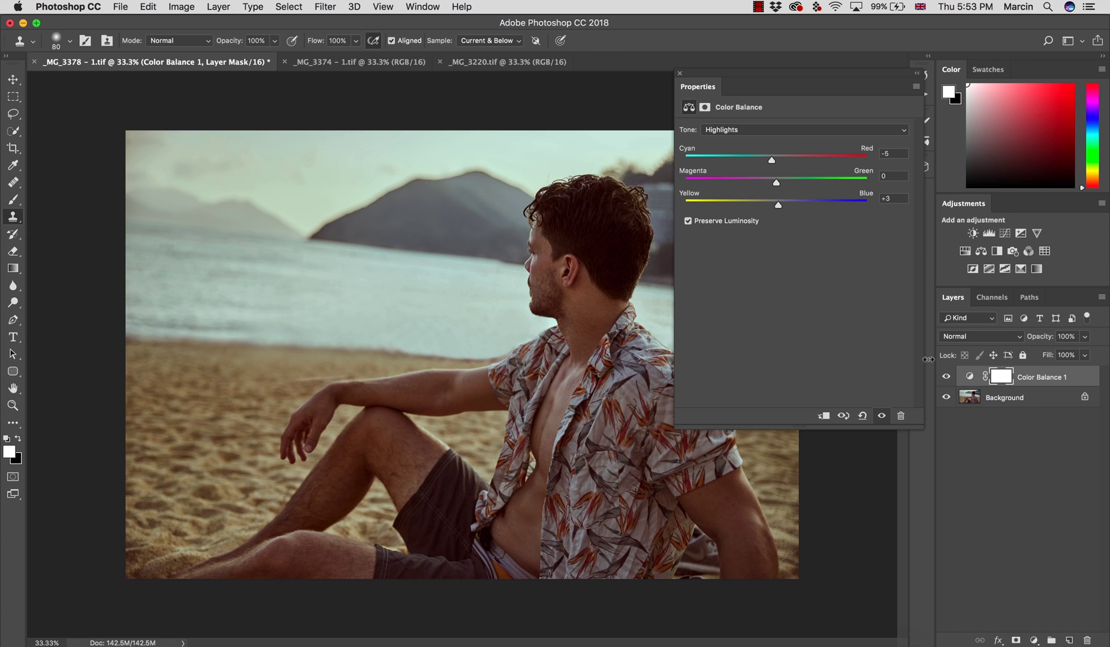
left_click(946, 376)
left_click(946, 376)
- Switch the Color Balance 1 layer to Color blend mode
left_click(680, 75)
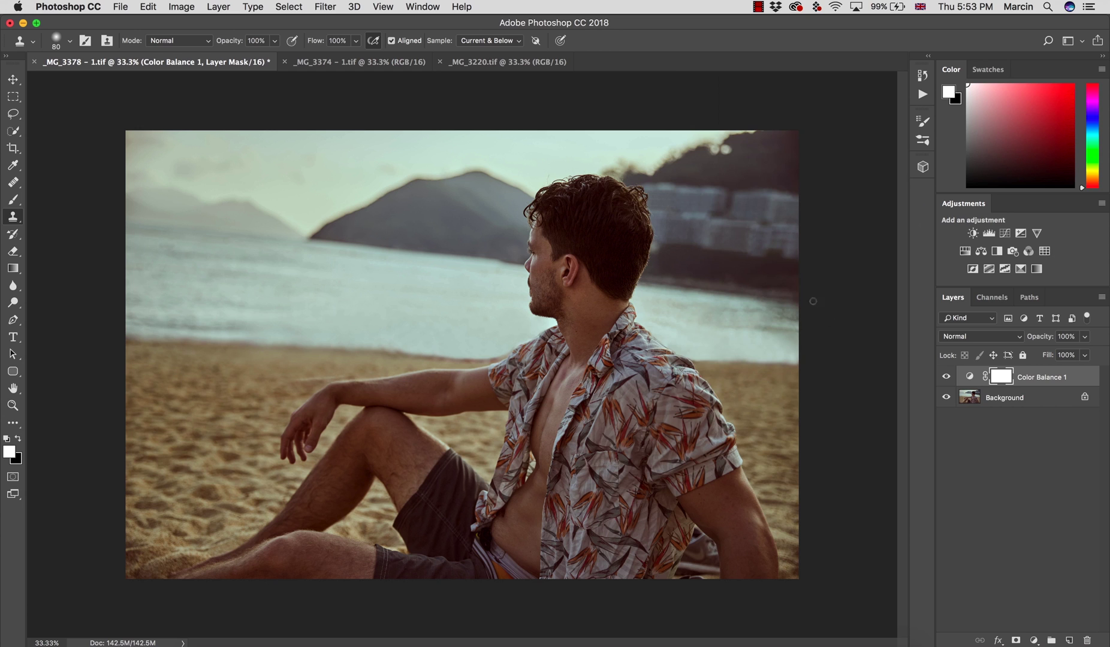
left_click(956, 336)
left_click(953, 623)
- Add a Hue/Saturation layer lowering the Cyans saturation to -14
left_click(1033, 640)
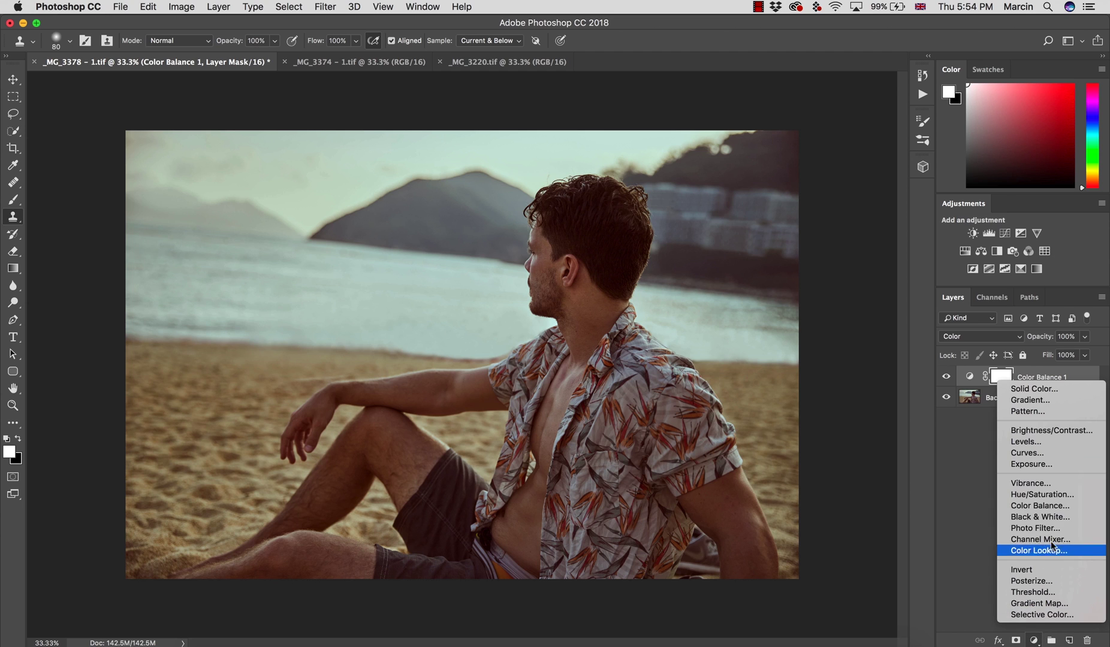
left_click(1038, 495)
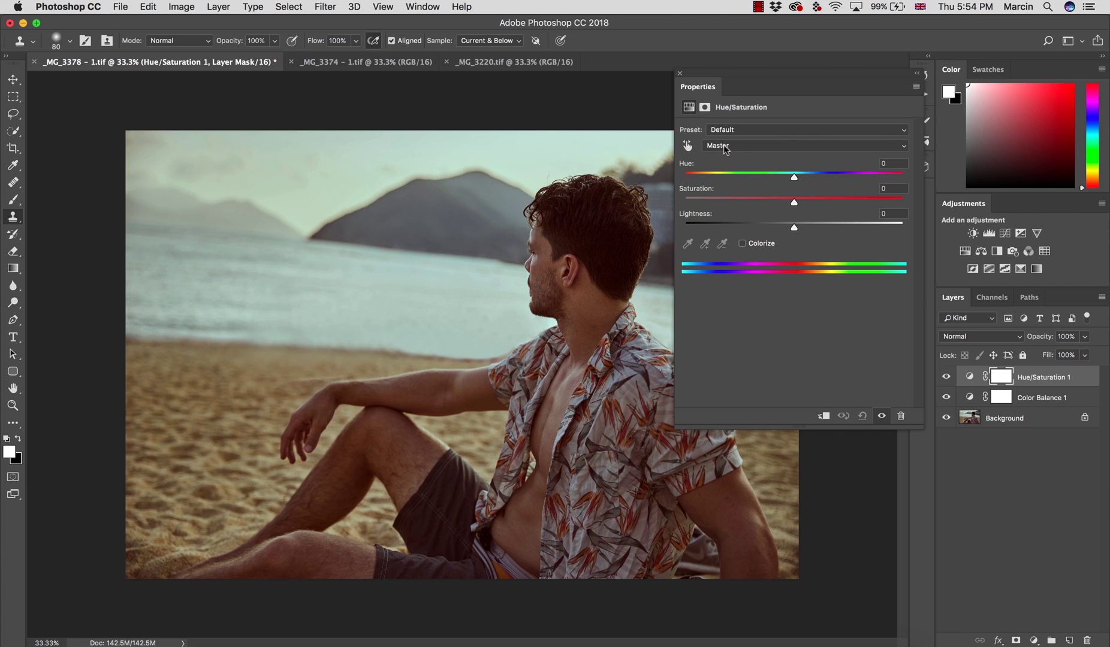
left_click(725, 147)
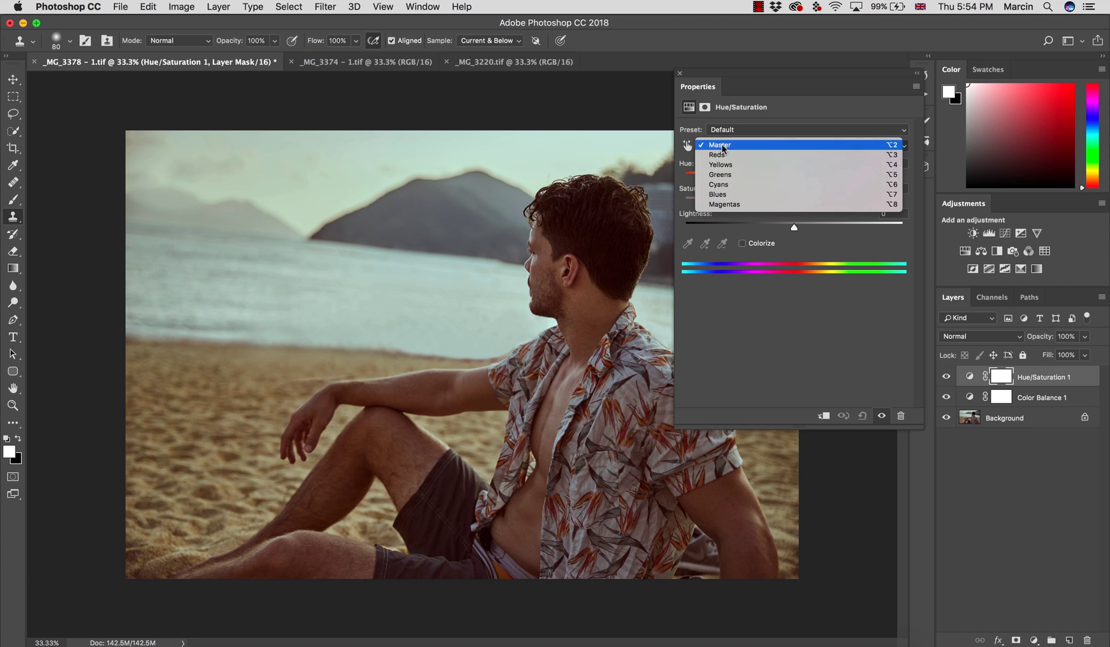
left_click(726, 184)
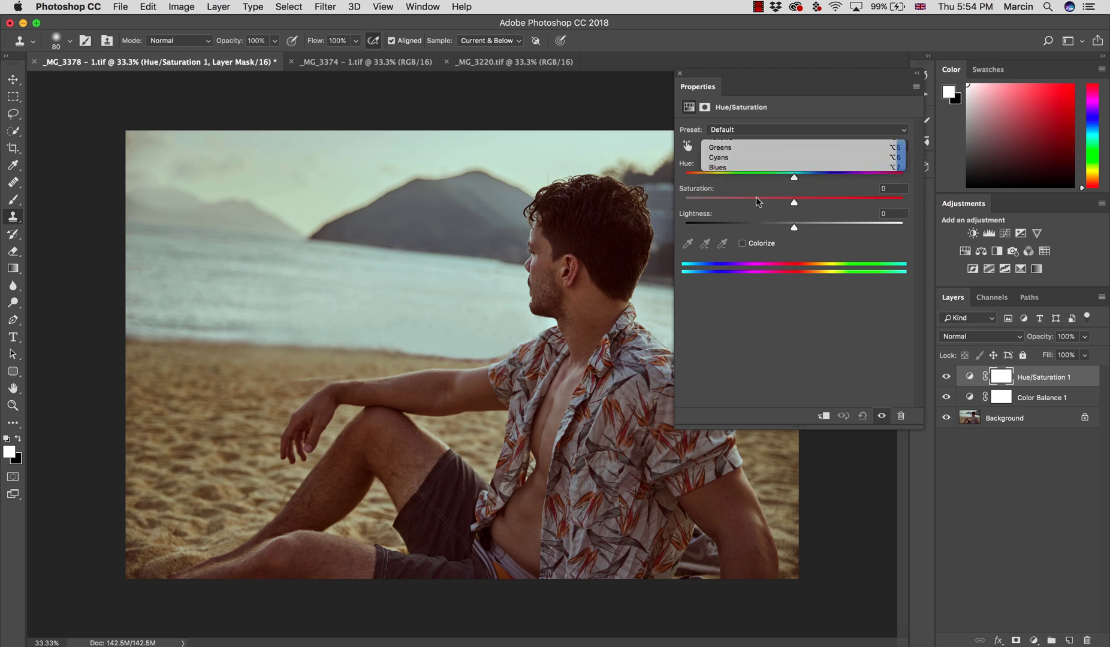
mouse_move(785, 202)
left_mouse_down()
mouse_move(676, 191)
mouse_move(779, 203)
left_mouse_up()
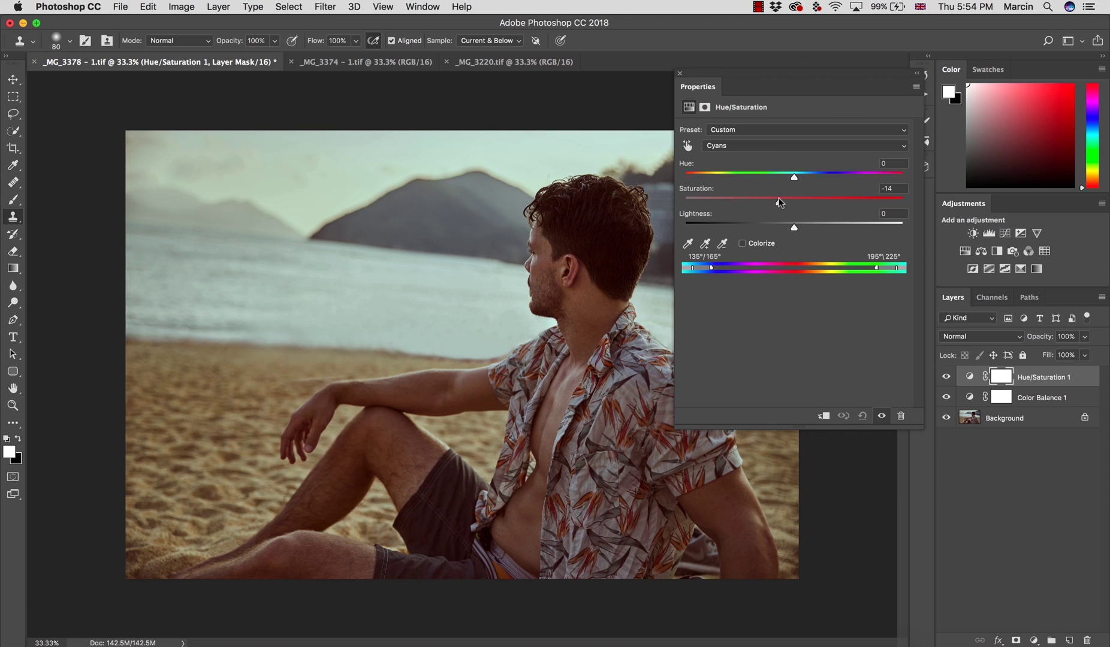
left_click(679, 73)
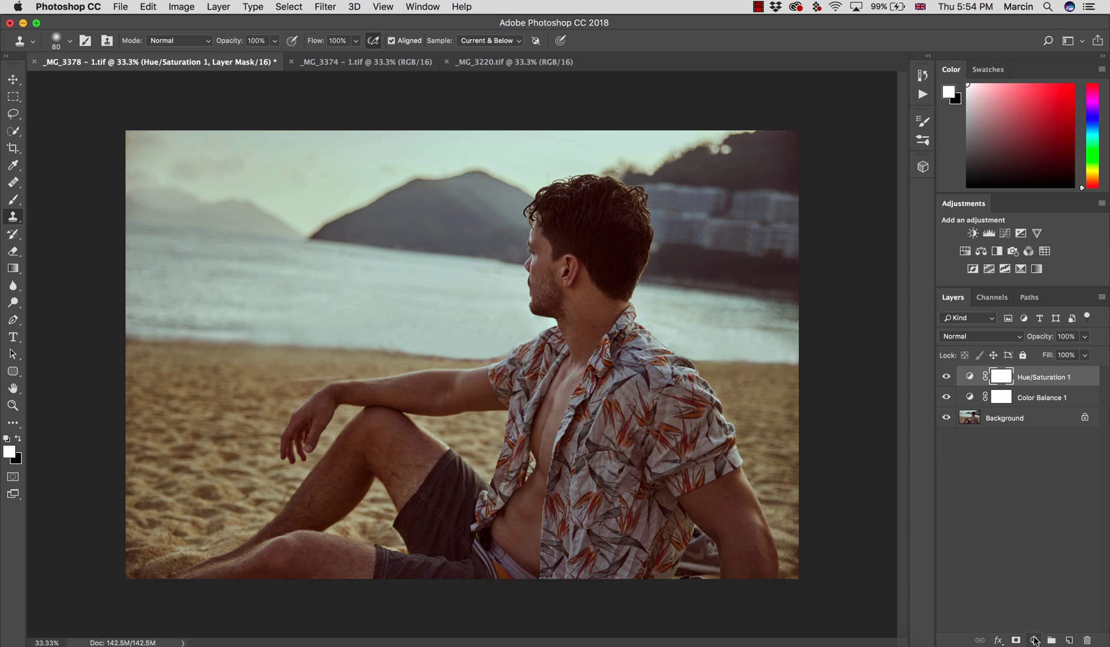
- Add a Levels adjustment layer in Luminosity blend mode
left_click(1034, 640)
left_click(1017, 441)
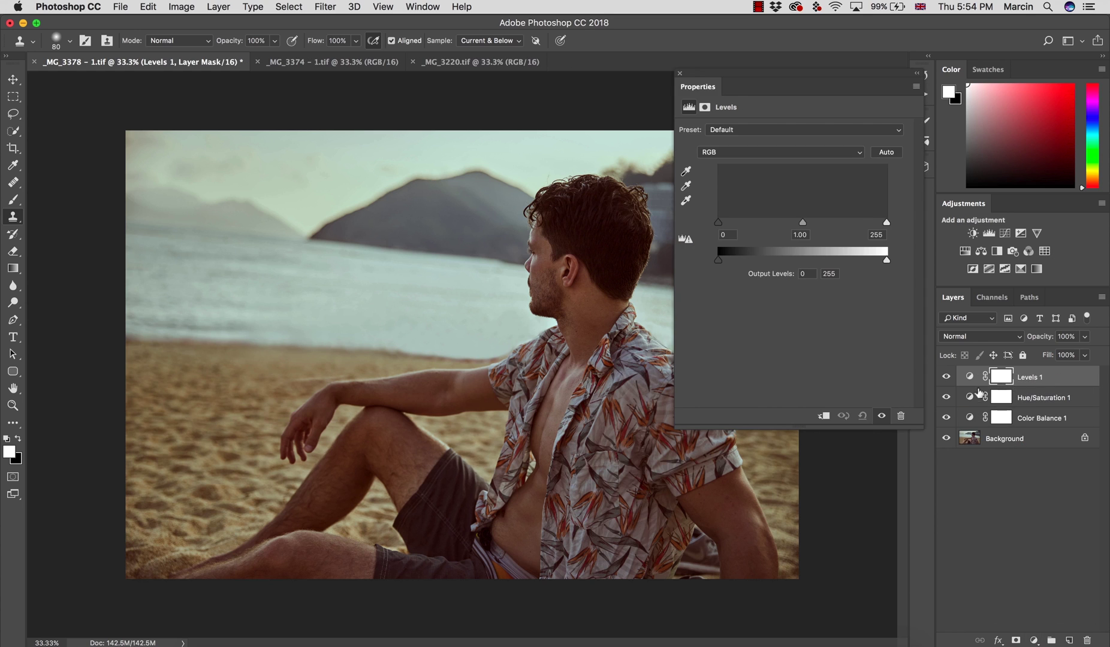
left_click(965, 338)
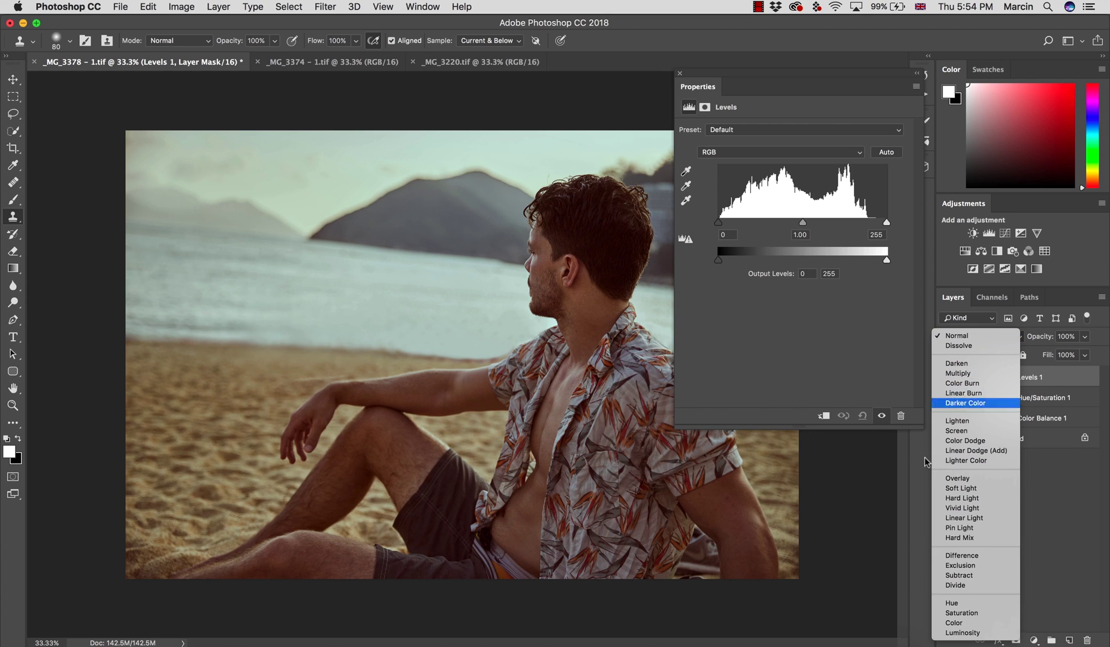
left_click(954, 637)
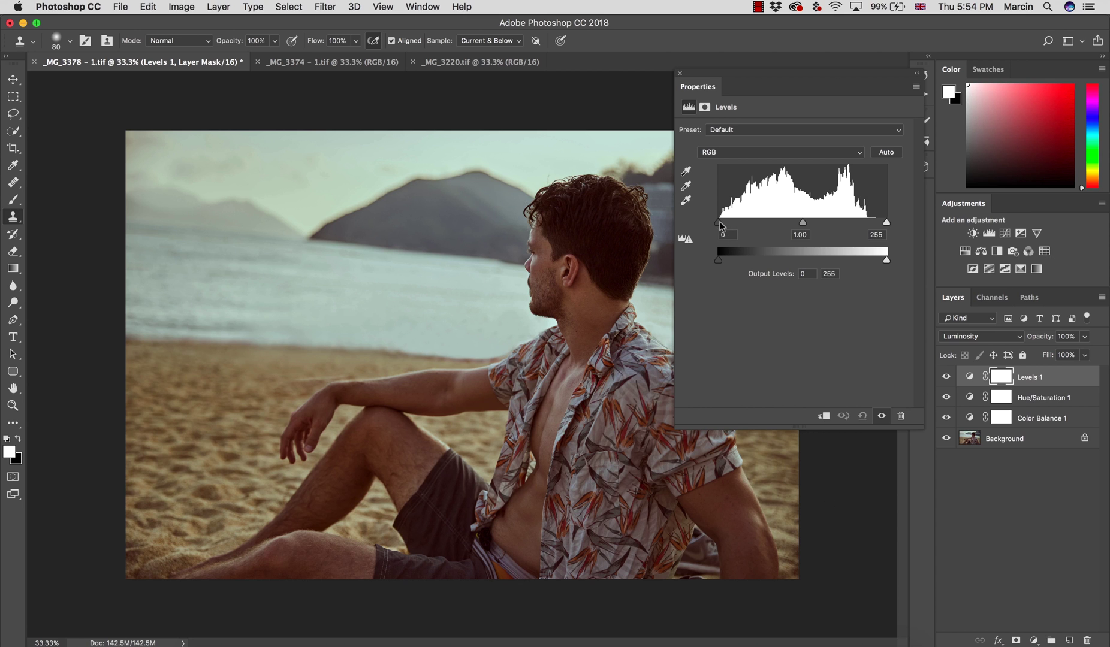
- Set the Levels inputs to black 9, gamma 0.95 and white 238, adjusting output black
left_click_drag(720, 223, 723, 223)
left_click_drag(887, 224, 876, 226)
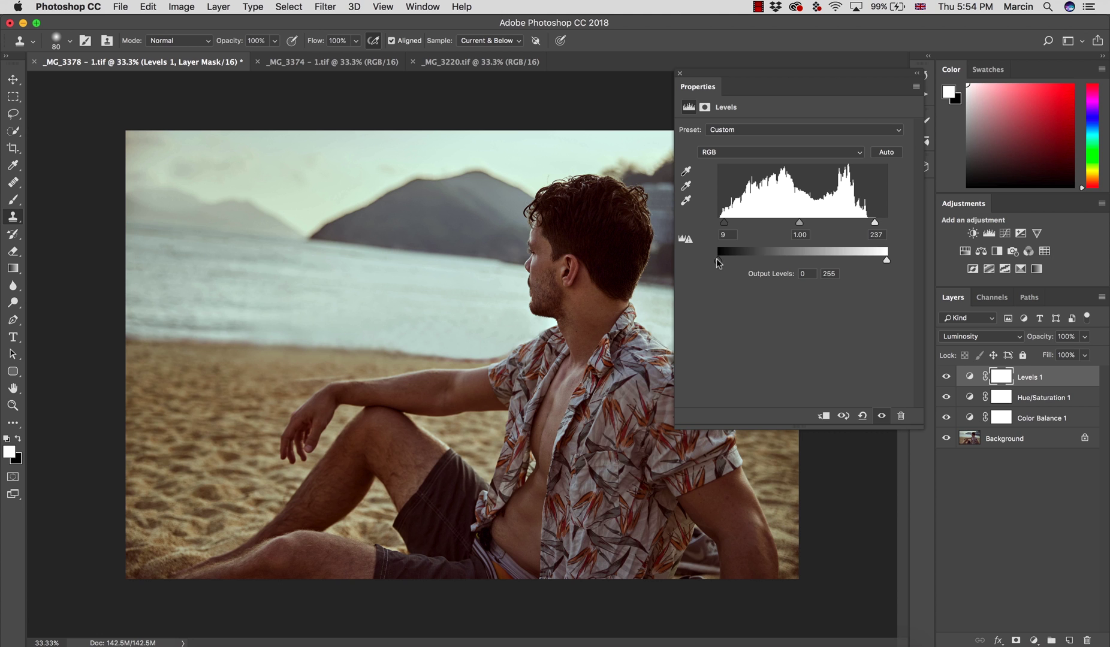
mouse_move(719, 263)
left_mouse_down()
mouse_move(742, 260)
mouse_move(725, 259)
left_mouse_up()
left_click_drag(799, 225, 804, 228)
mouse_move(803, 223)
left_mouse_down()
mouse_move(790, 222)
mouse_move(801, 224)
left_mouse_up()
left_click_drag(874, 225, 875, 225)
mouse_move(723, 256)
left_mouse_down()
mouse_move(706, 254)
mouse_move(723, 253)
left_mouse_up()
- Group the three adjustment layers into Group 1 and toggle it to compare the grade
left_click(1035, 417, "shift")
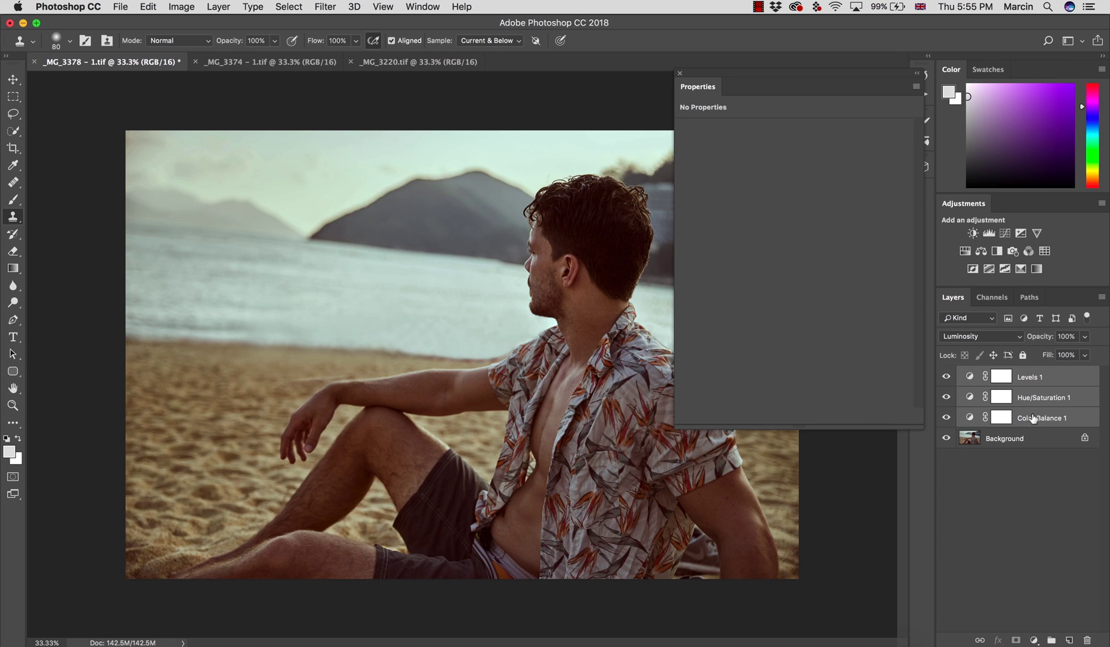
key("super+g")
left_click(946, 375)
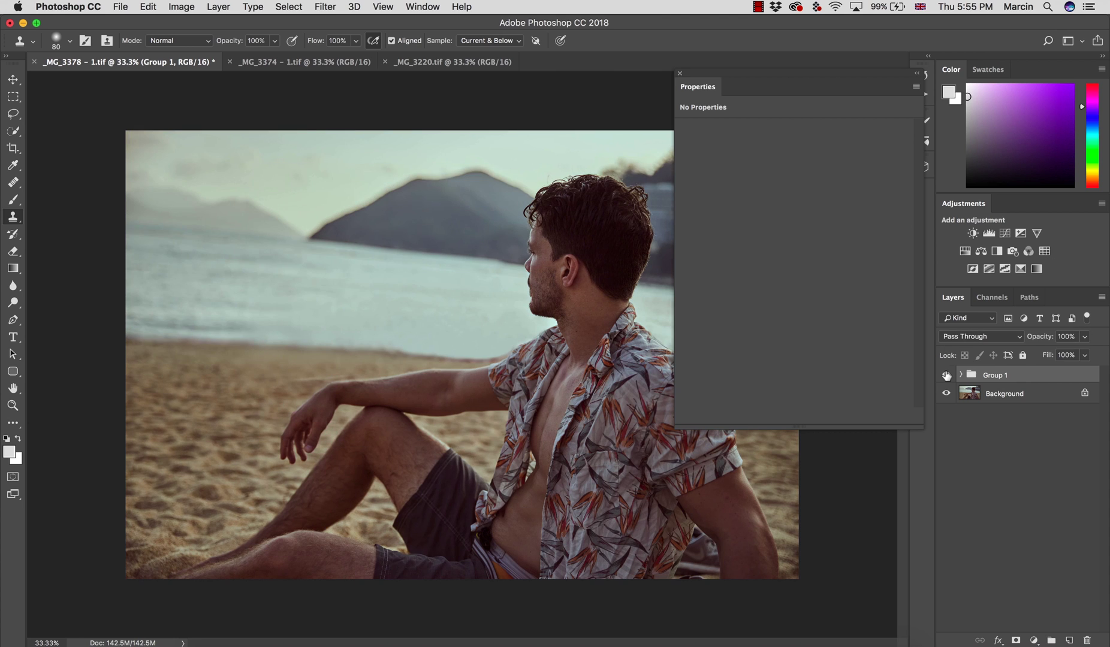
left_click(946, 374)
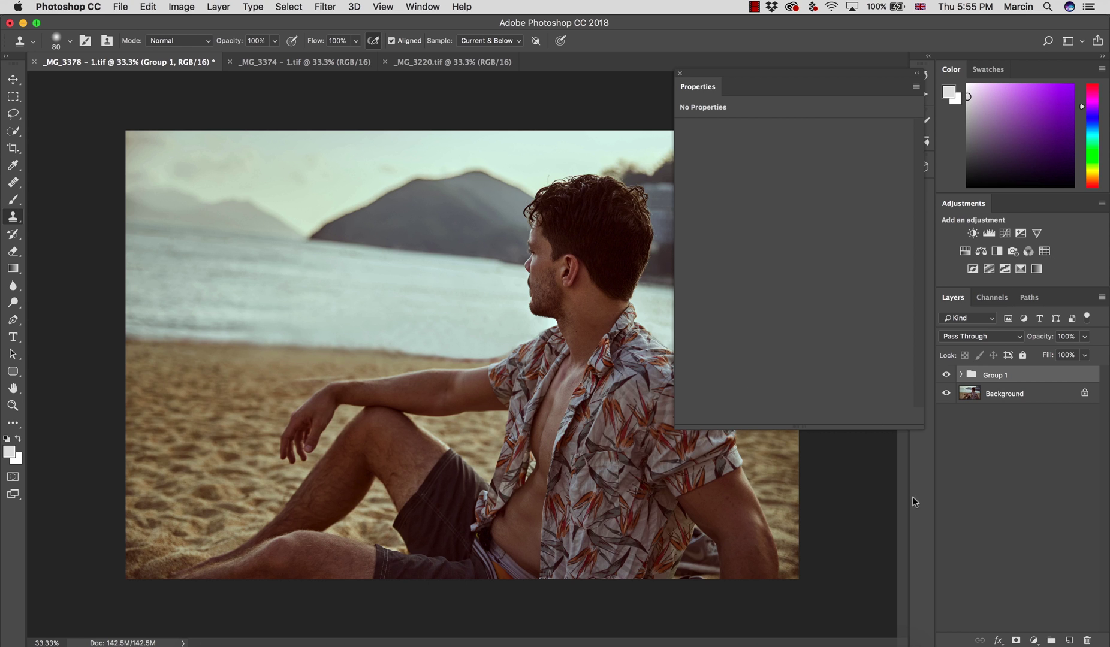
- Start the Color Lookup Tables export with CUBE format and lowercase file extensions
left_click(121, 7)
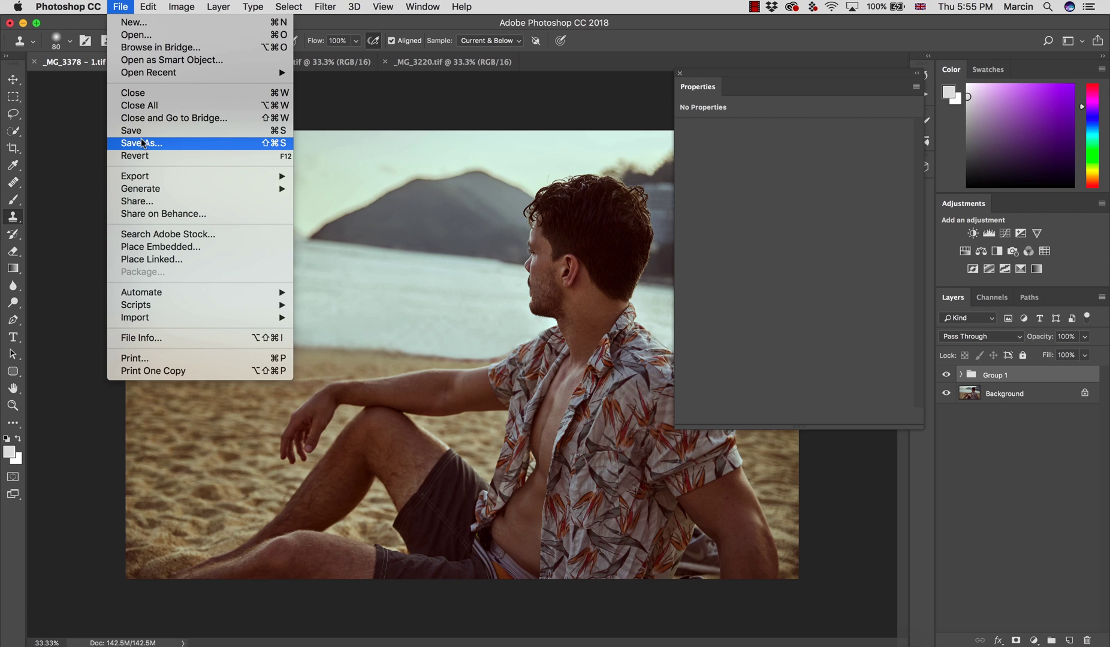
mouse_move(181, 174)
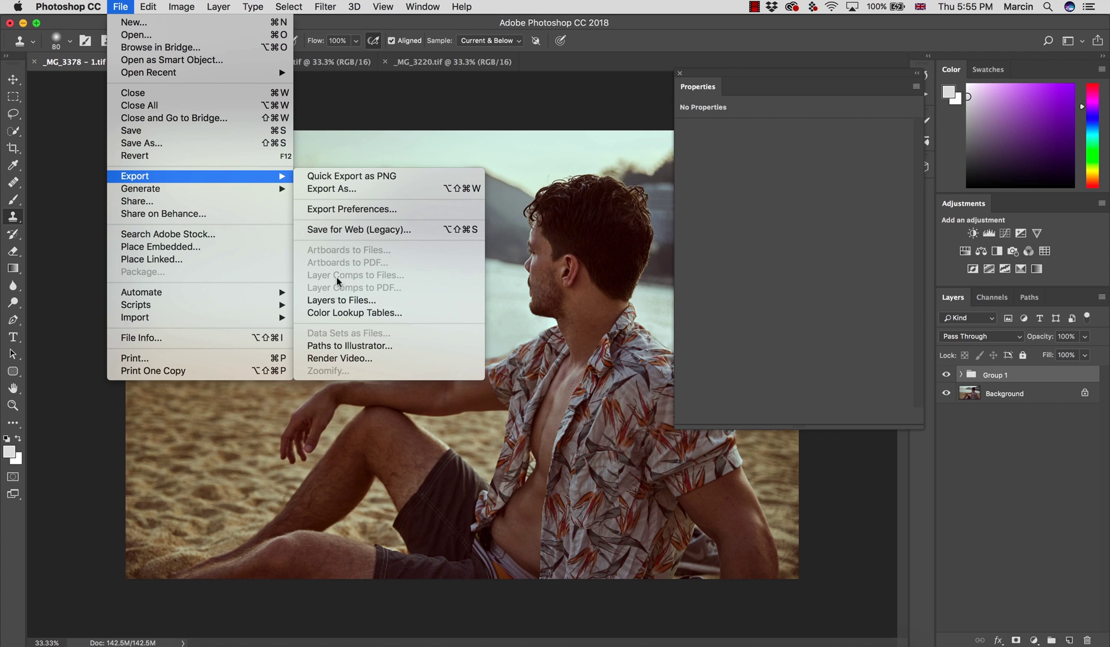
left_click(350, 313)
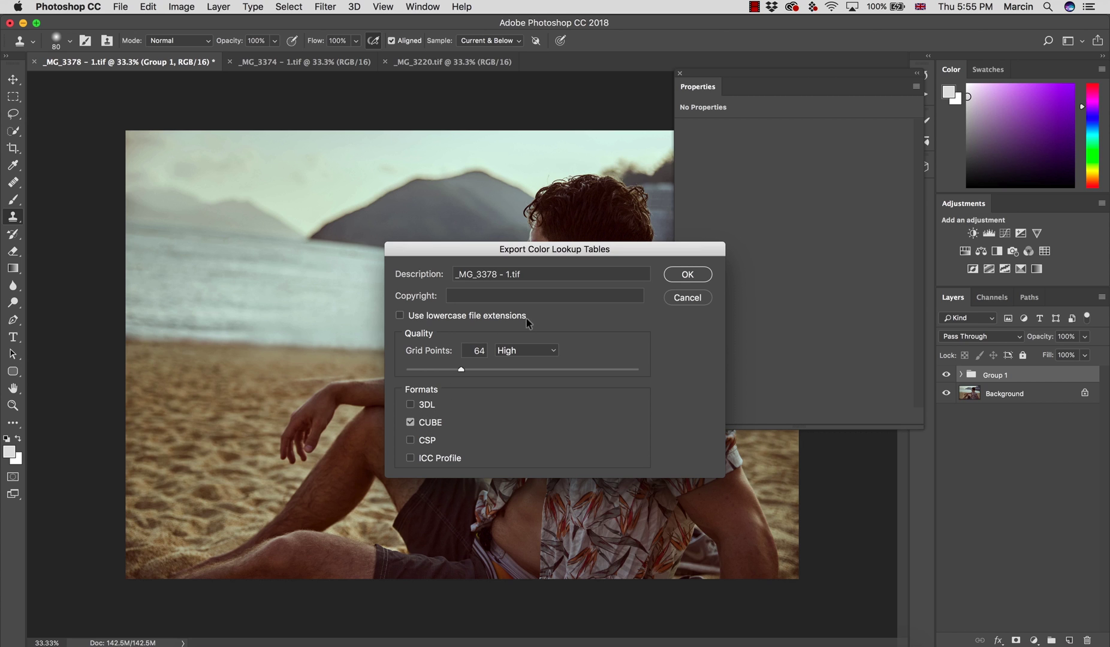
left_click(494, 311)
- Save the lookup into the Canon 6D II folder under the name 'Summer Test'
left_click(687, 274)
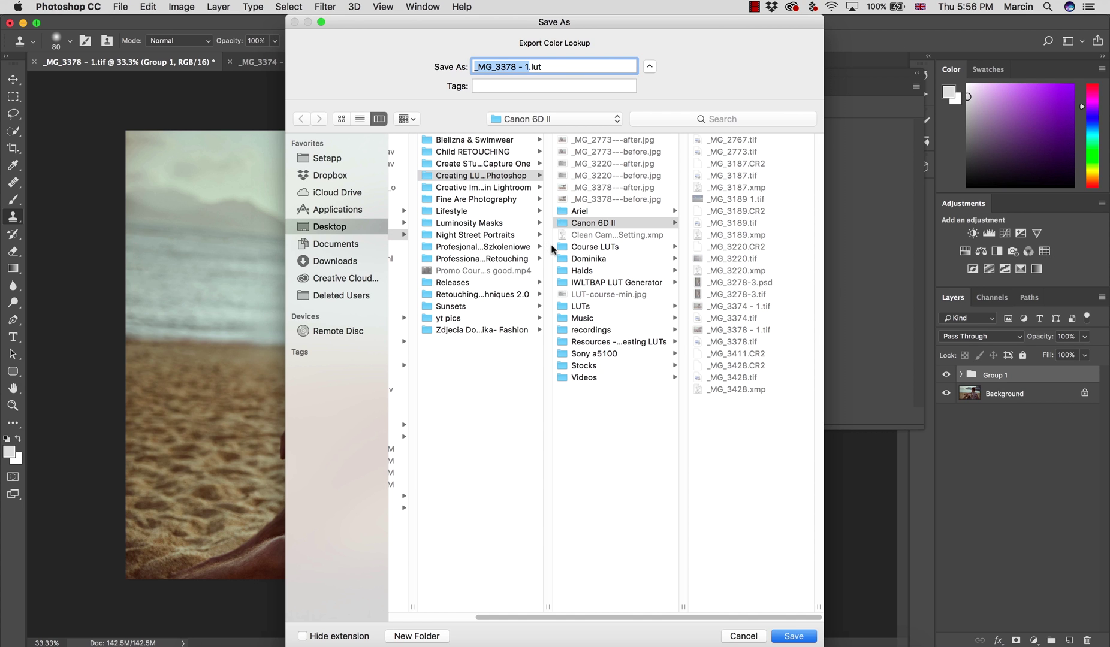
left_click(598, 223)
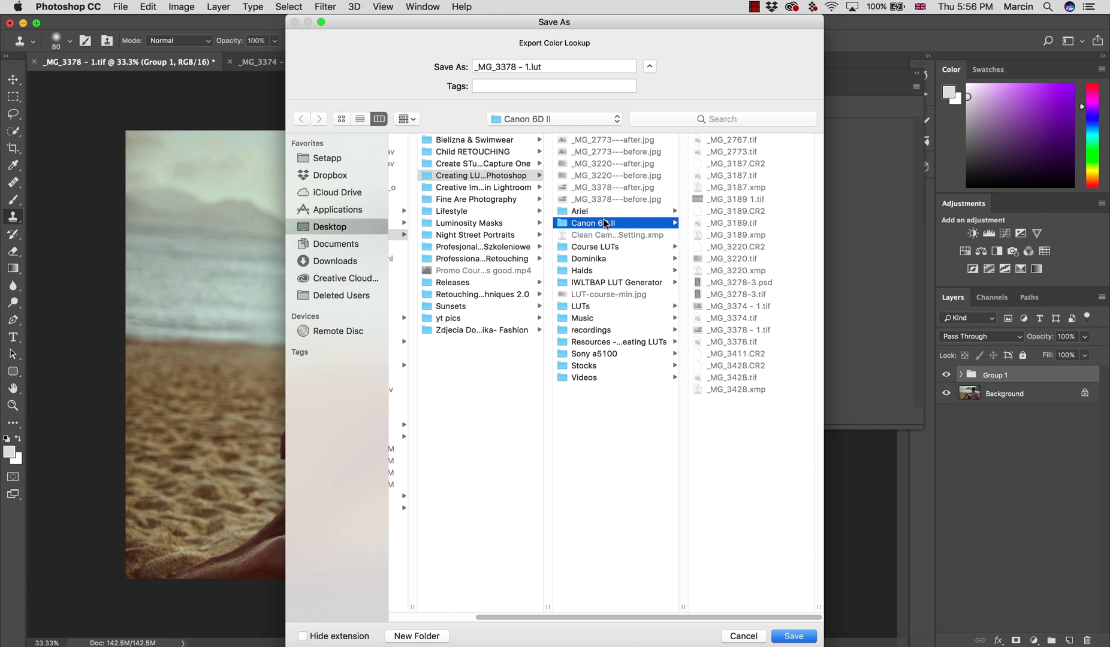
left_click(526, 67)
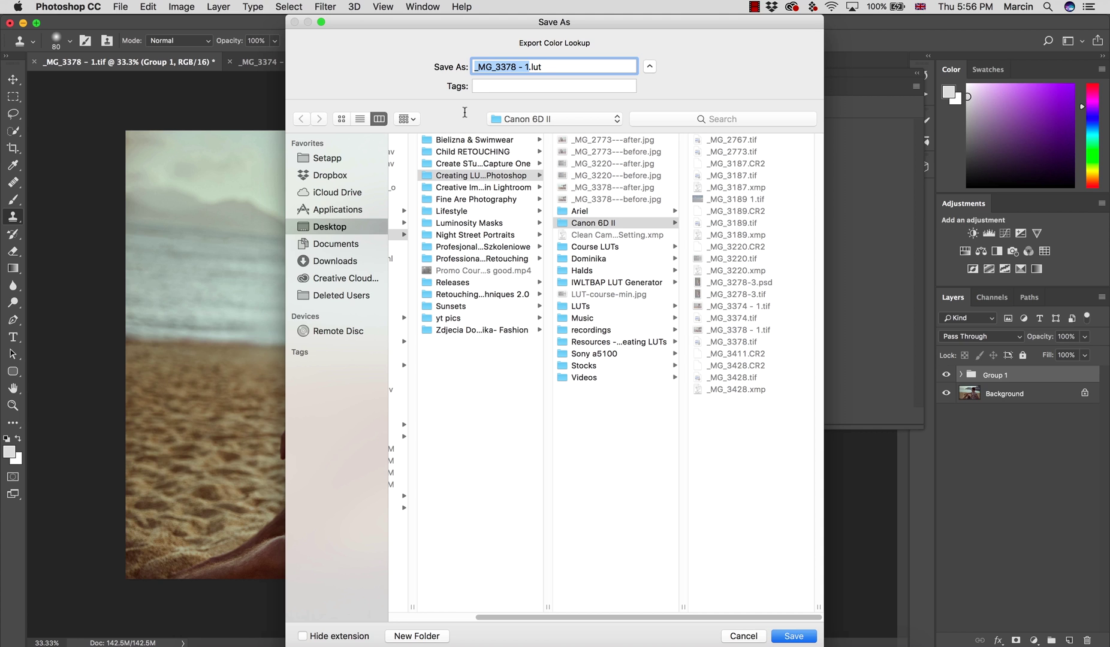
type("Sunset")
key("BackSpace")
key("BackSpace")
key("BackSpace")
key("BackSpace")
key("BackSpace")
key("BackSpace")
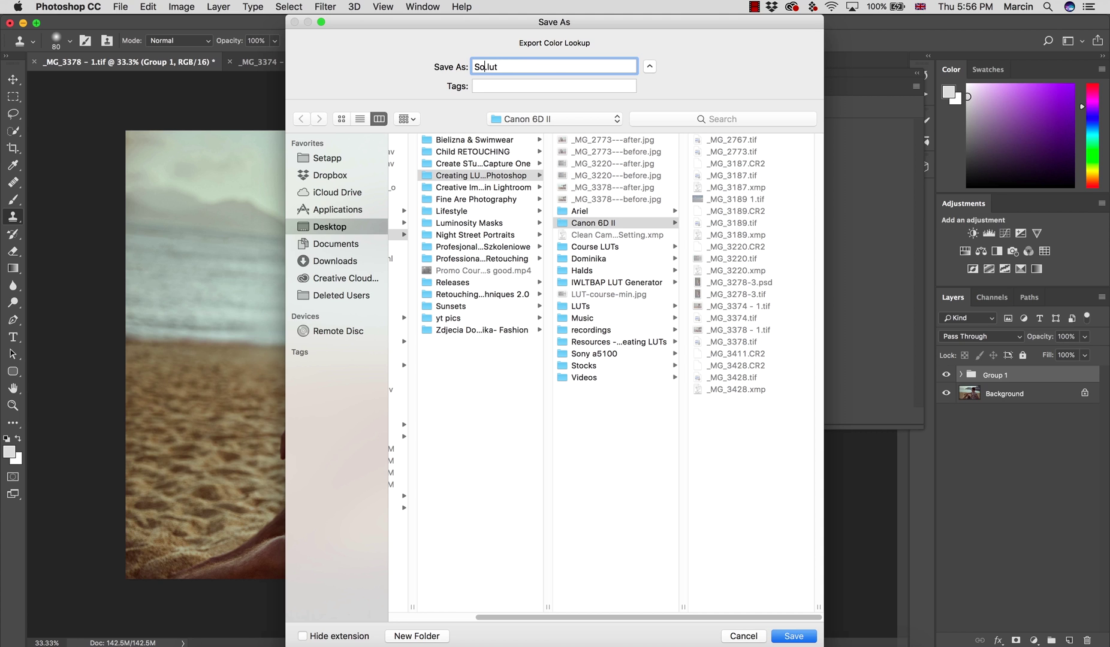
type("Summer Test")
- Finish saving the LUT and add a Color Lookup layer to the _MG_3374 photo
left_click(792, 637)
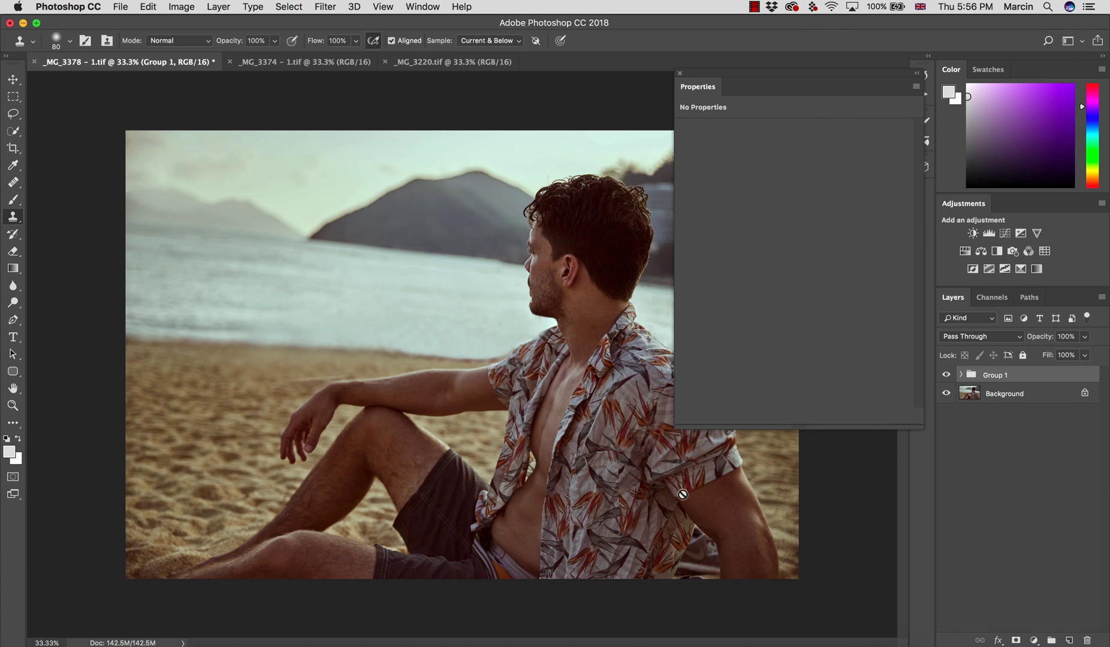
left_click(305, 62)
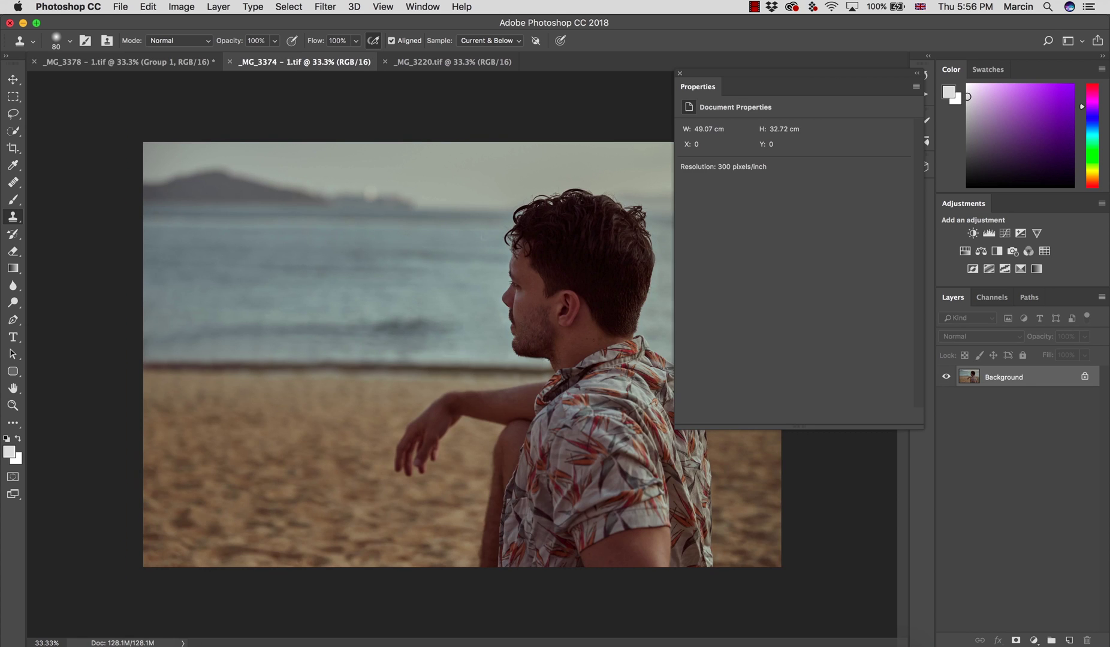
left_click(1045, 252)
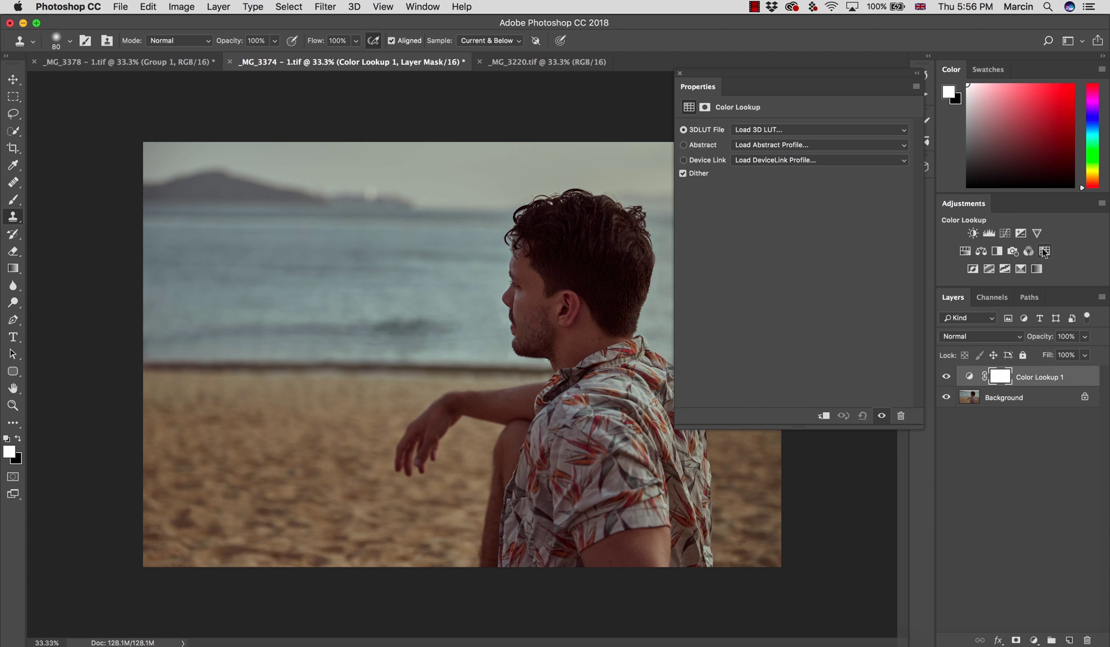
key("BackSpace")
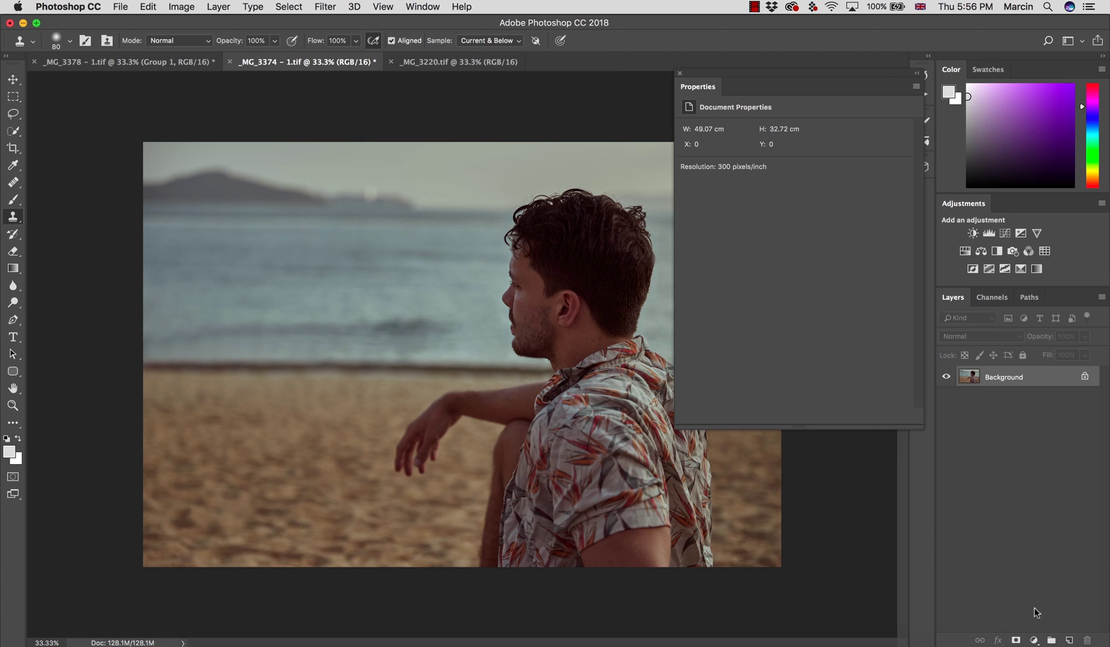
left_click(1033, 640)
left_click(1055, 550)
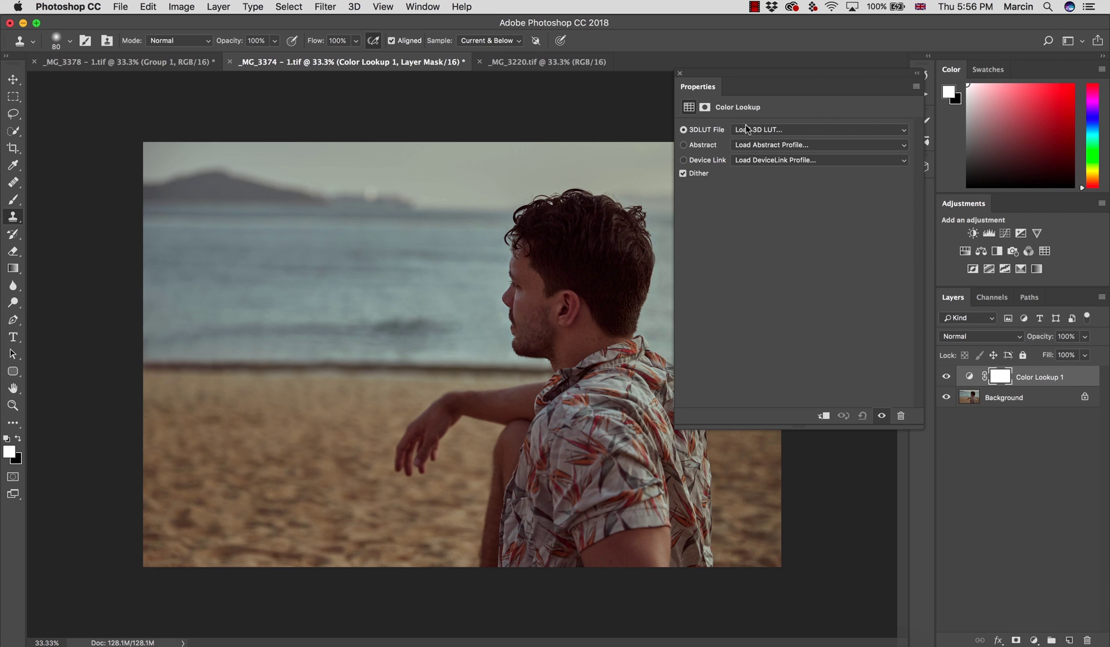
- Load Summer Test.cube from the Canon 6D II folder into the Color Lookup layer
left_click(750, 130)
left_click(753, 130)
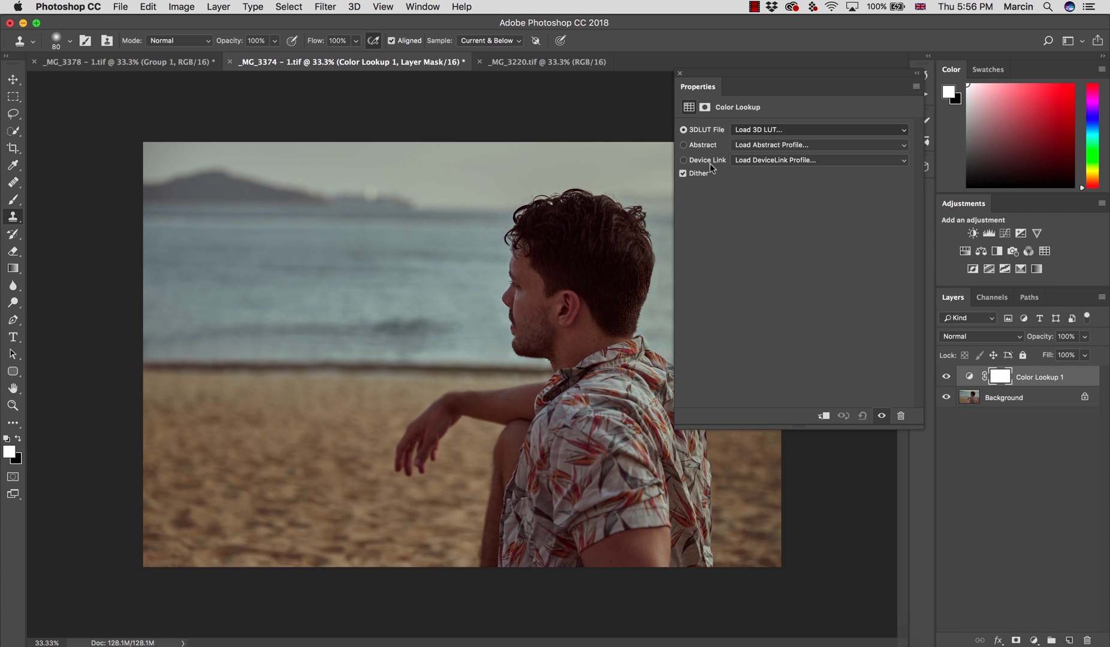
left_click(523, 112)
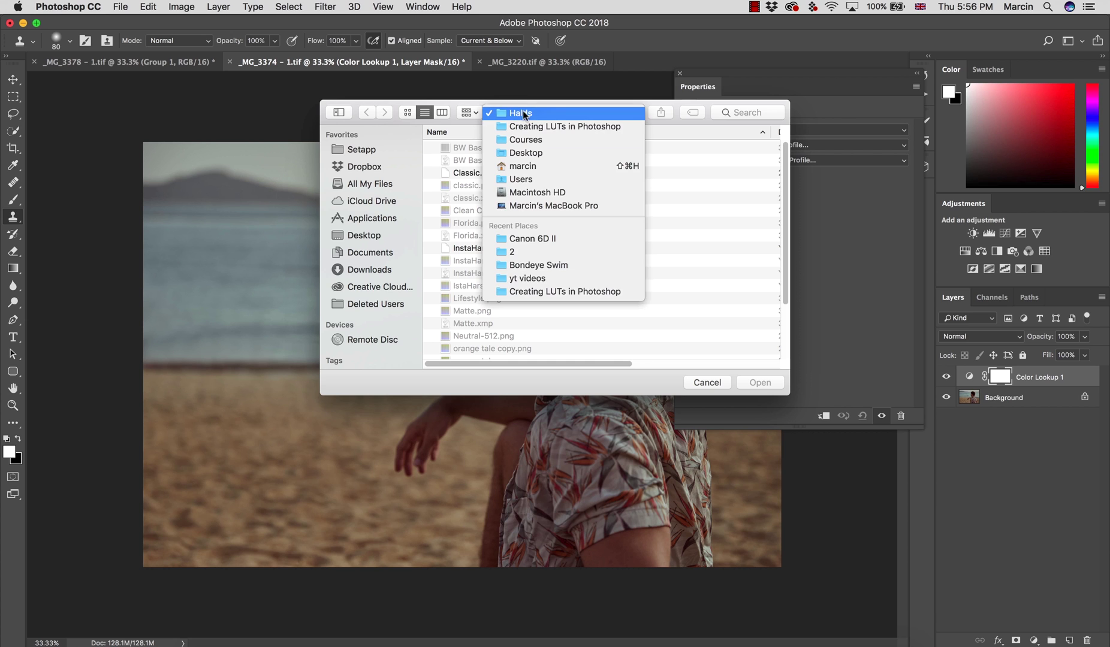
left_click(542, 123)
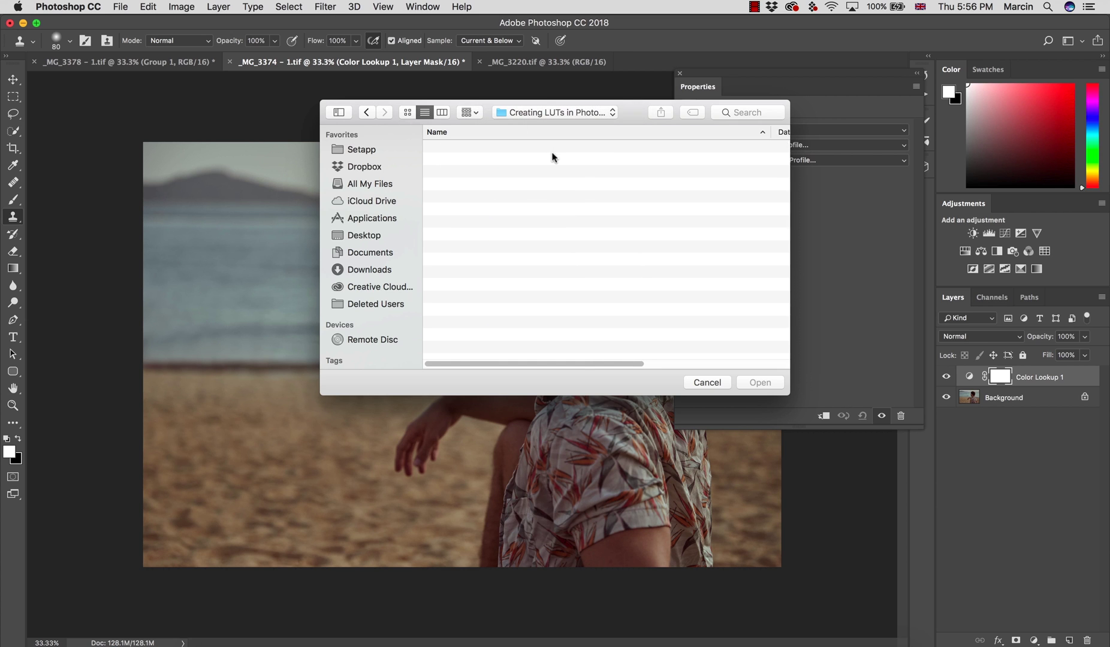
double_click(488, 237)
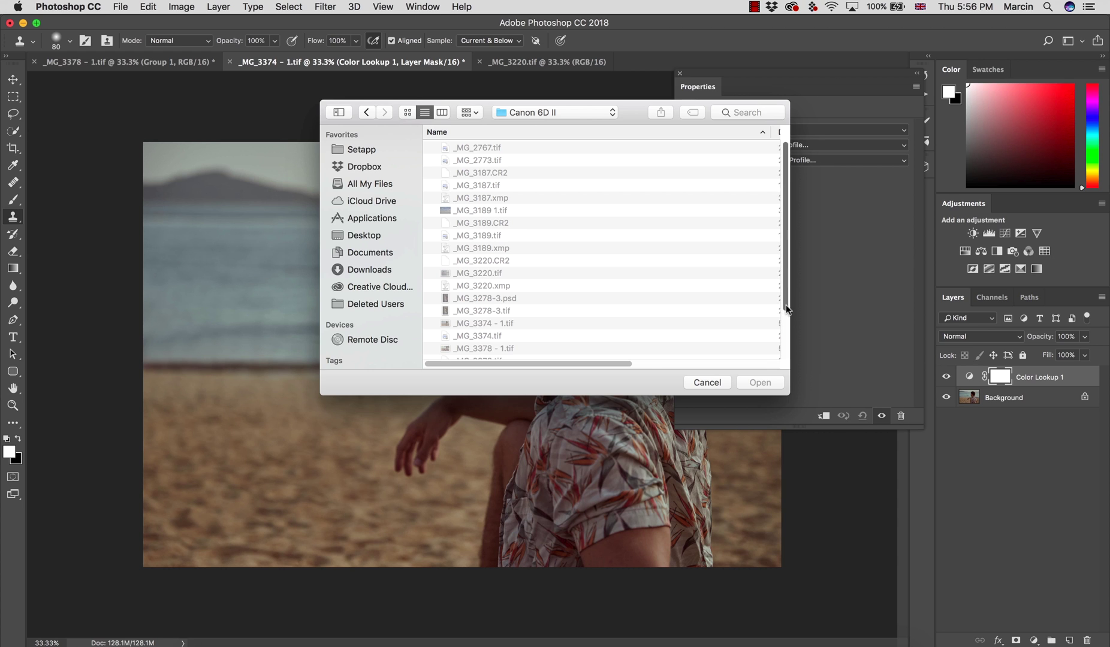
scroll(789, 311, "down", 3)
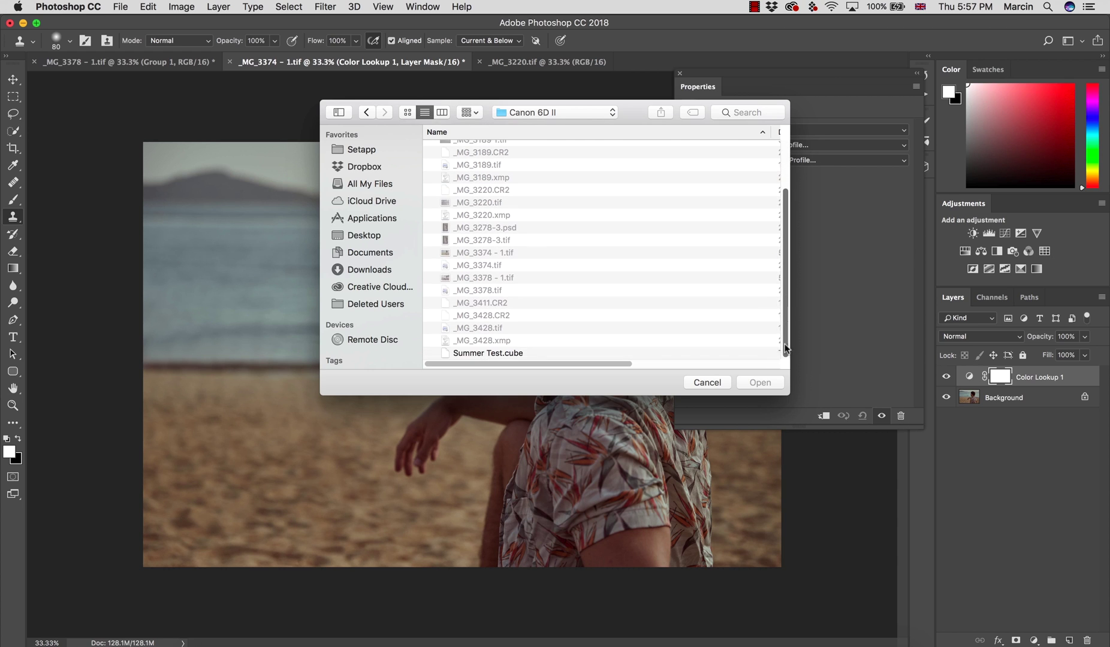
left_click(504, 352)
left_click(757, 382)
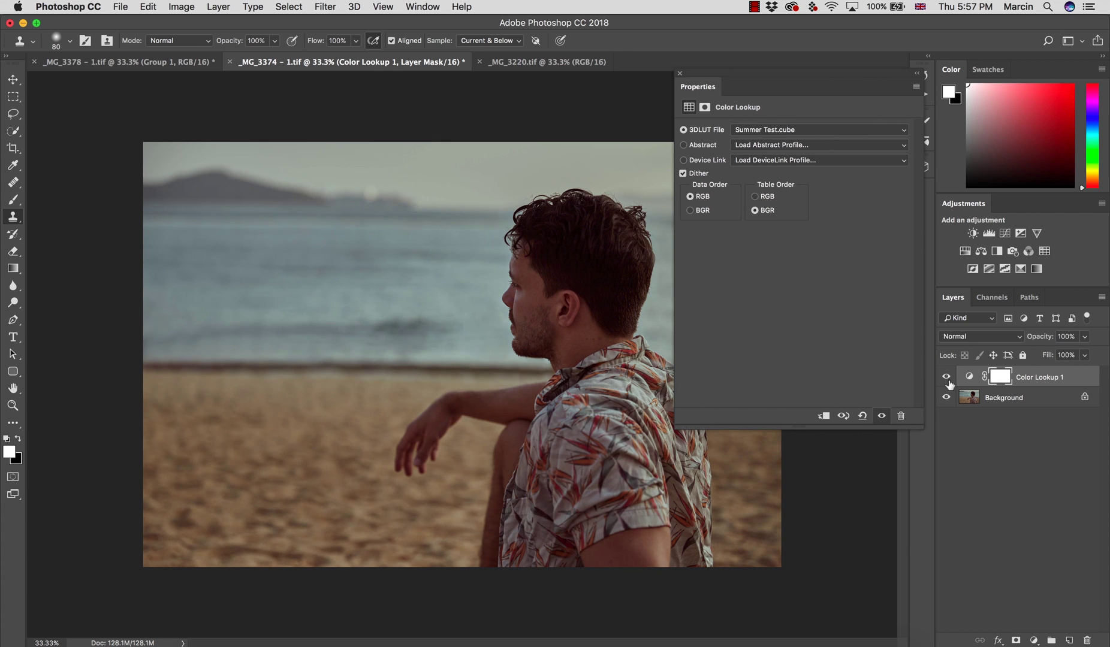
- Add a Color Lookup layer to _MG_3220.tif that loads Summer Test.cube
left_click(537, 61)
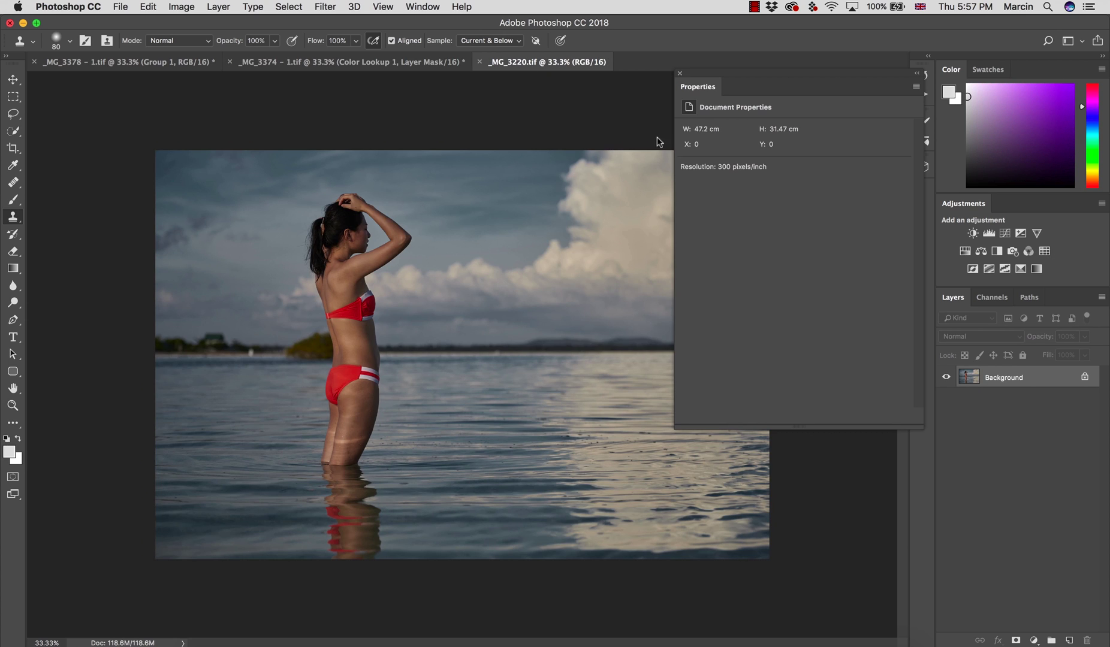
left_click(1044, 251)
left_click(761, 130)
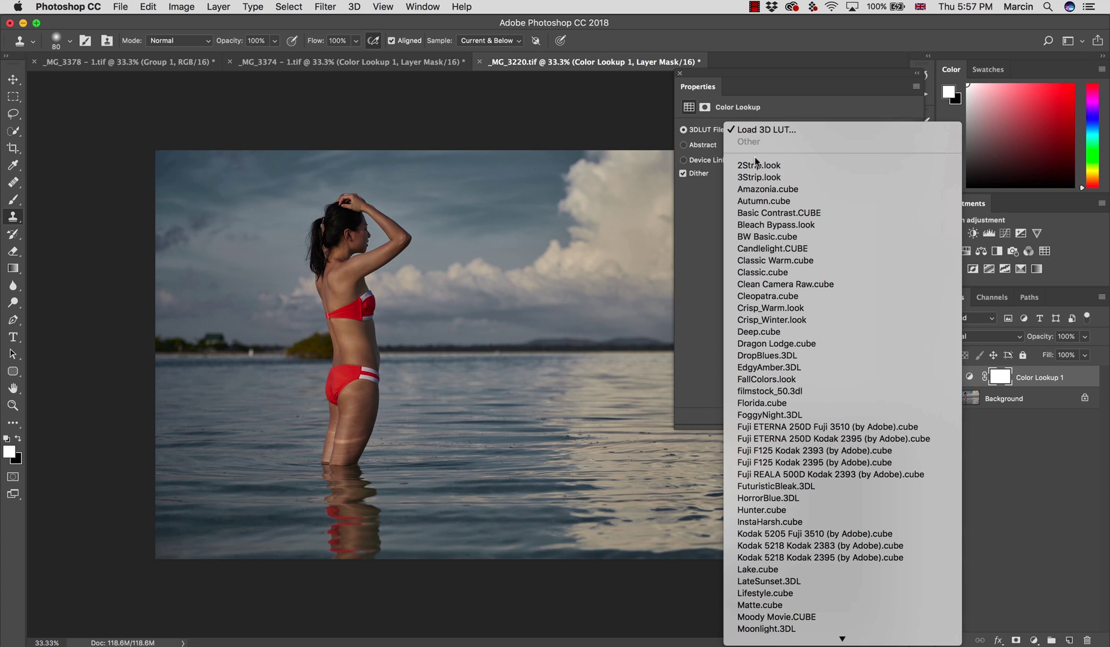
left_click(756, 128)
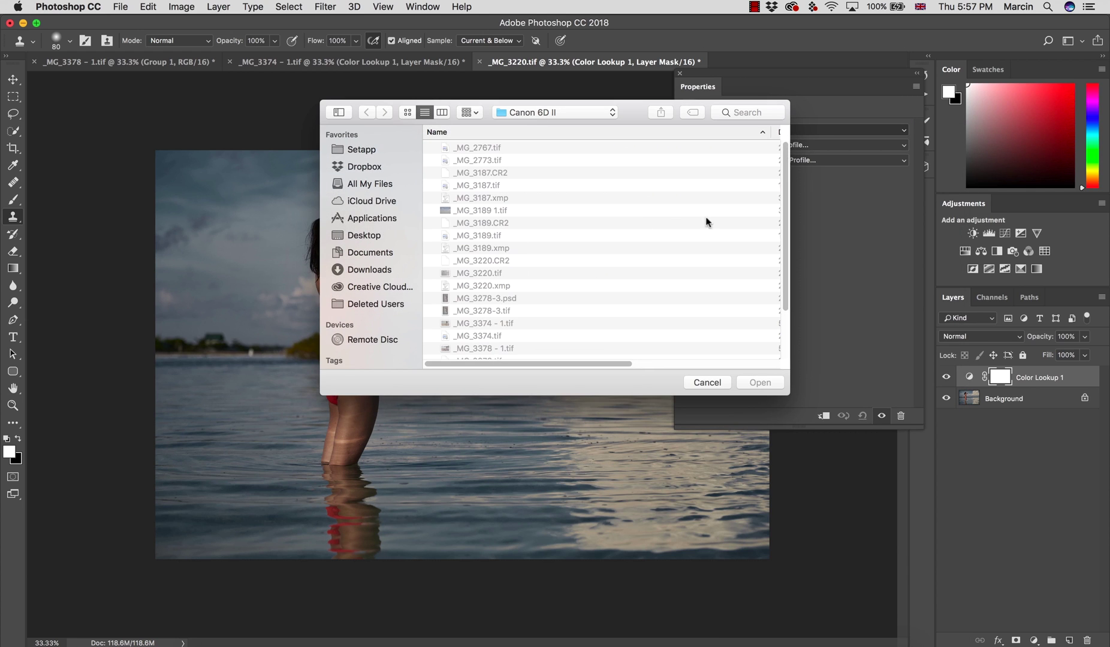
scroll(776, 300, "down", 5)
left_click(505, 353)
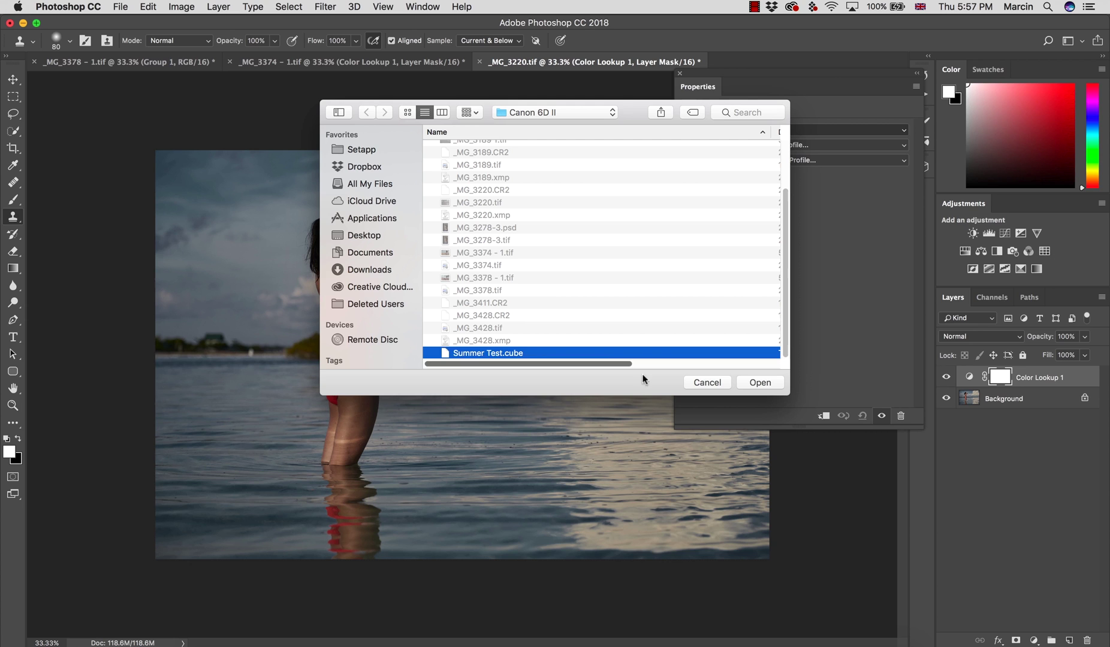
left_click(760, 385)
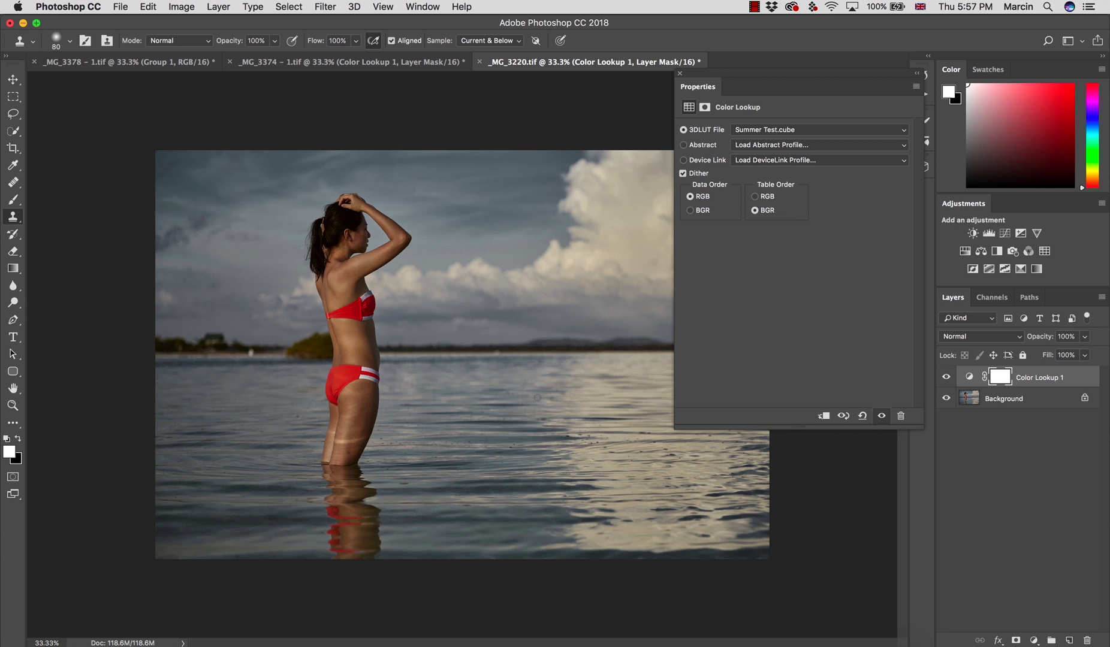
left_click(774, 128)
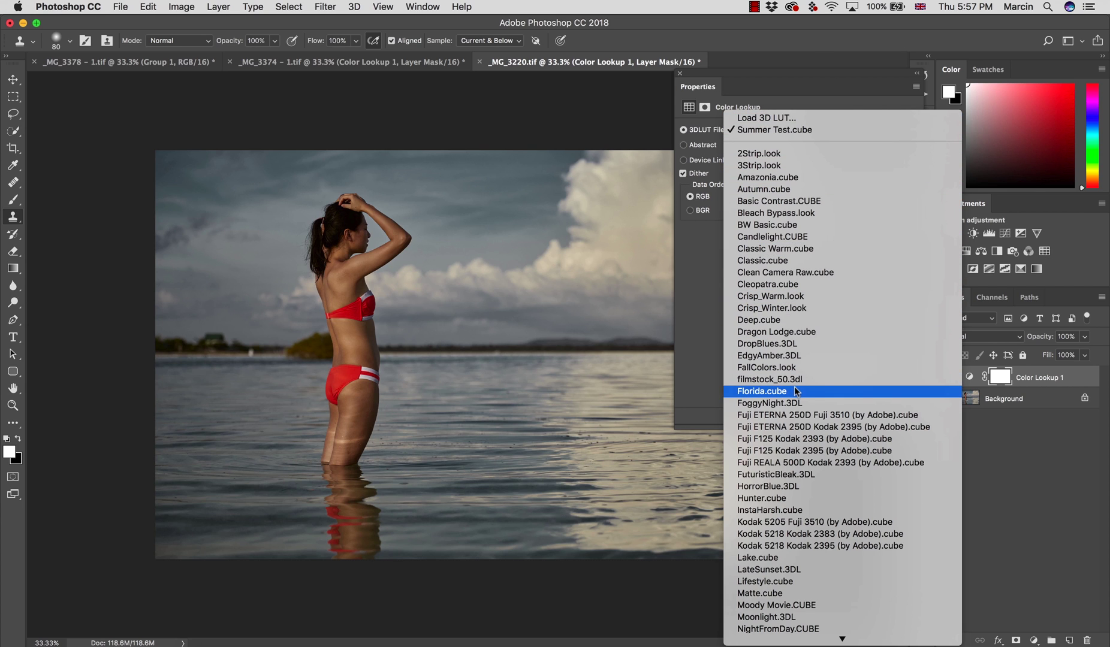
- Change the lookup to Classic.cube and toggle it with backslash to compare before and after
left_click(996, 501)
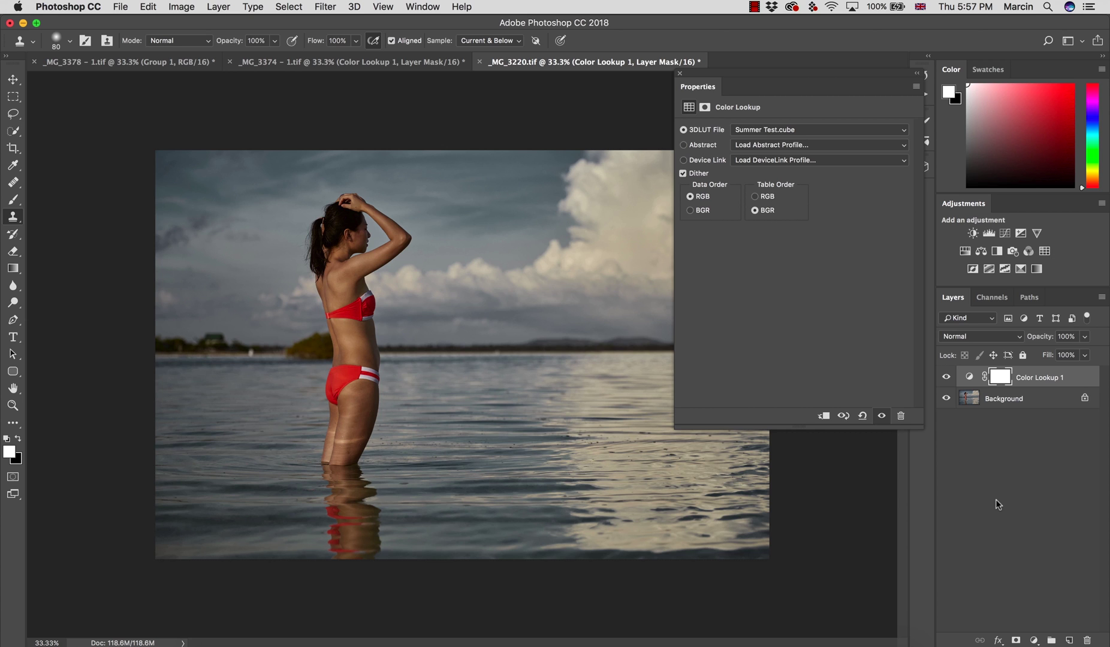
left_click(752, 129)
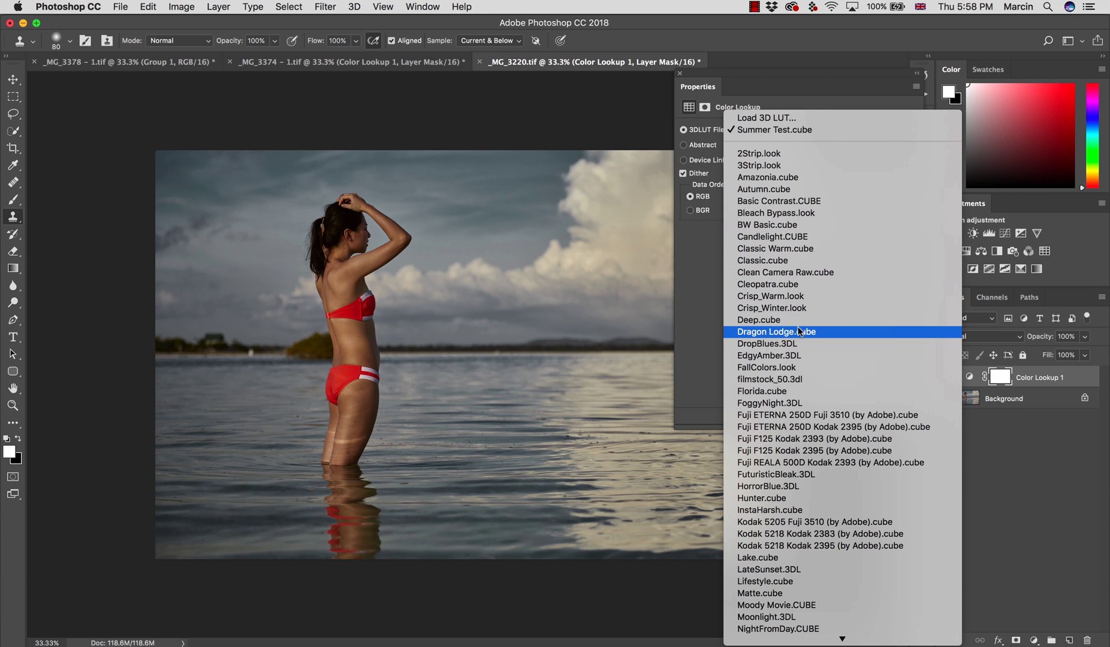
left_click(778, 261)
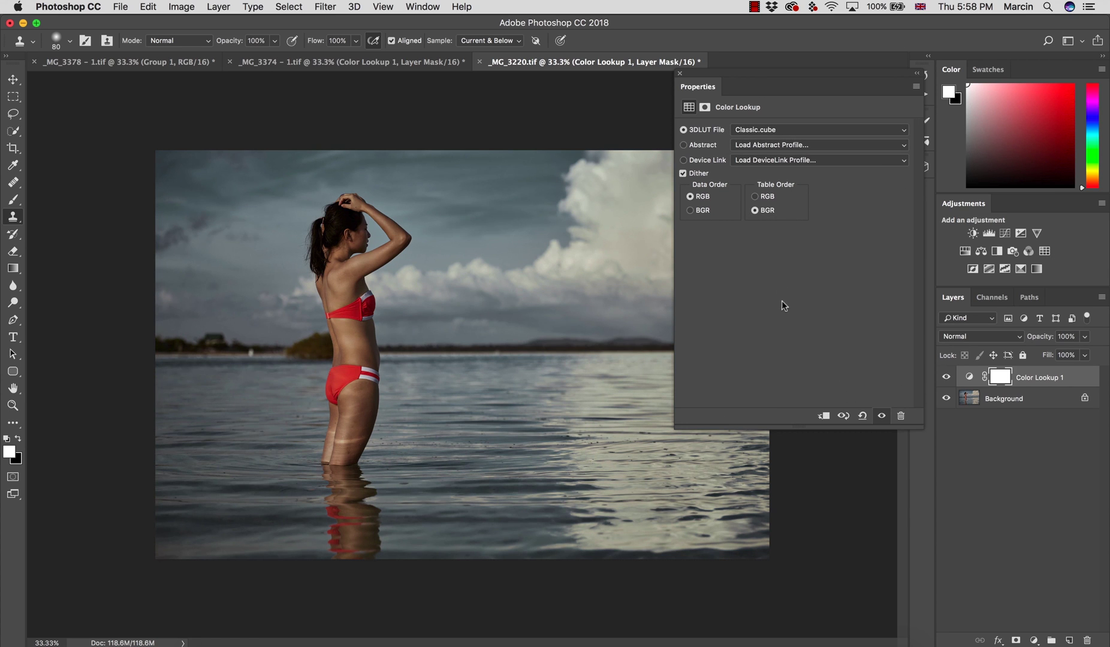
key("backslash")
left_click(319, 643)
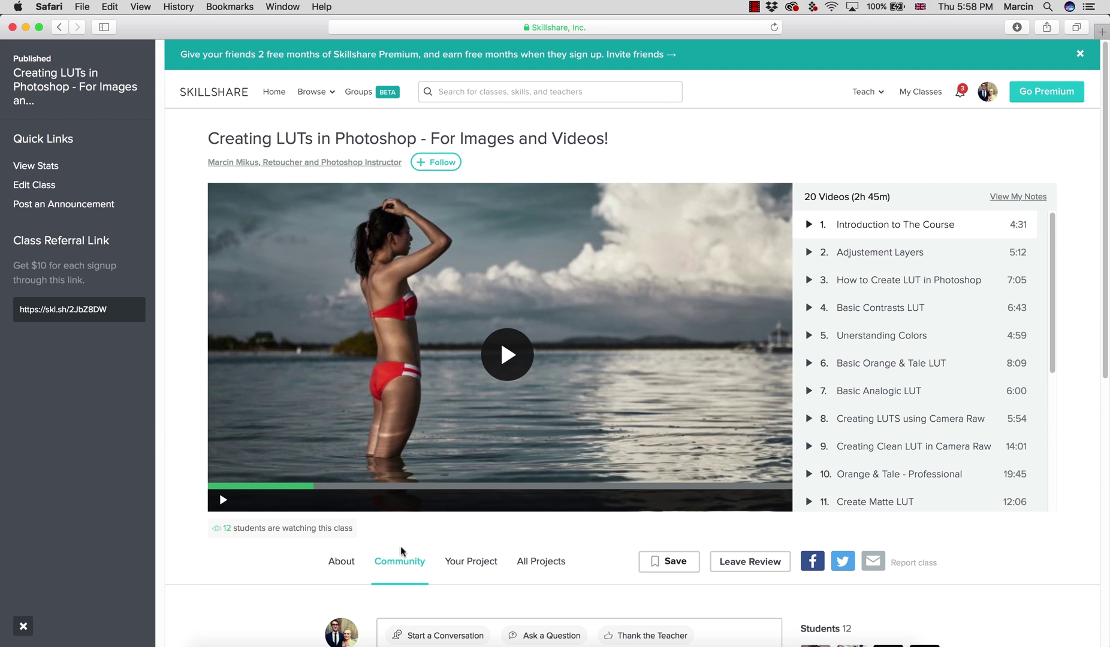
left_click(705, 645)
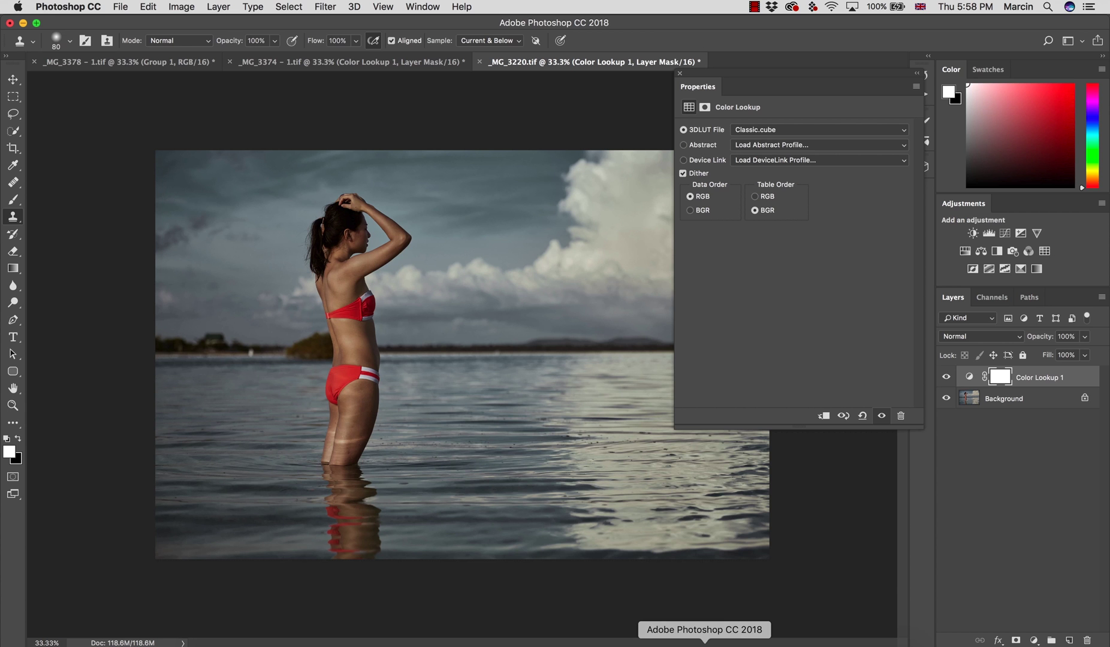